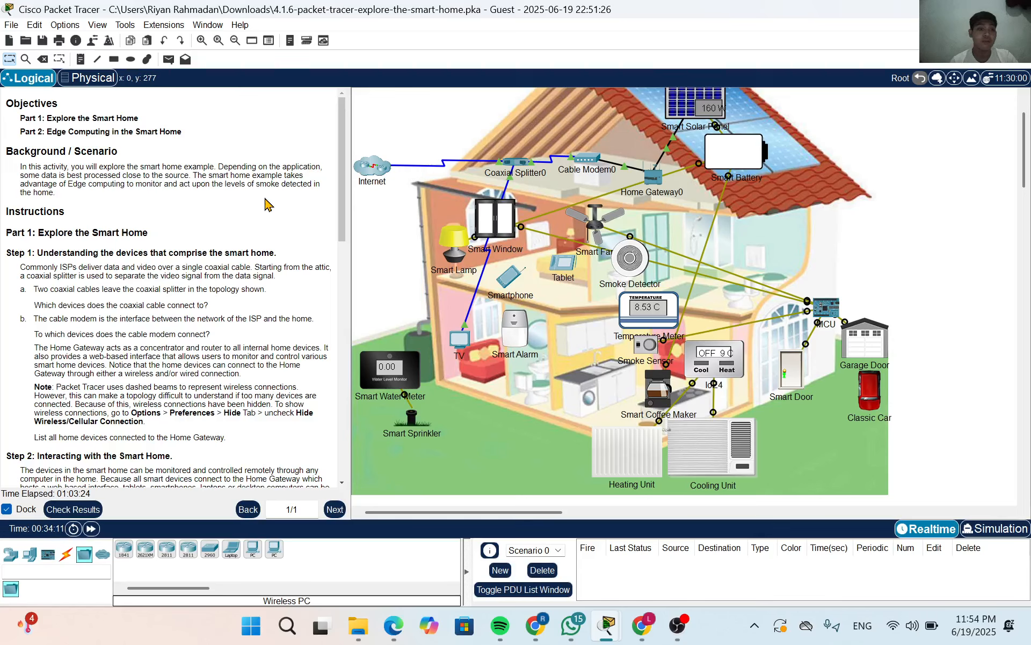
Step: Read the Part 1 instructions on the smart home's devices and examine the coaxial splitter, cable modem and Home Gateway connections in the topology
scroll(230, 164, "down", 2)
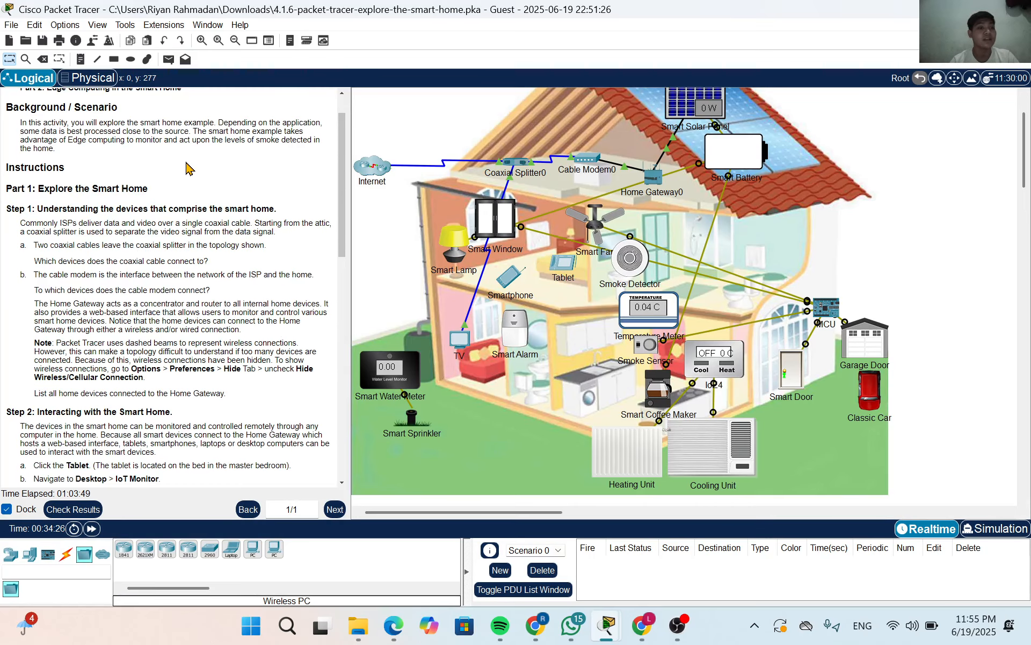
scroll(188, 168, "down", 2)
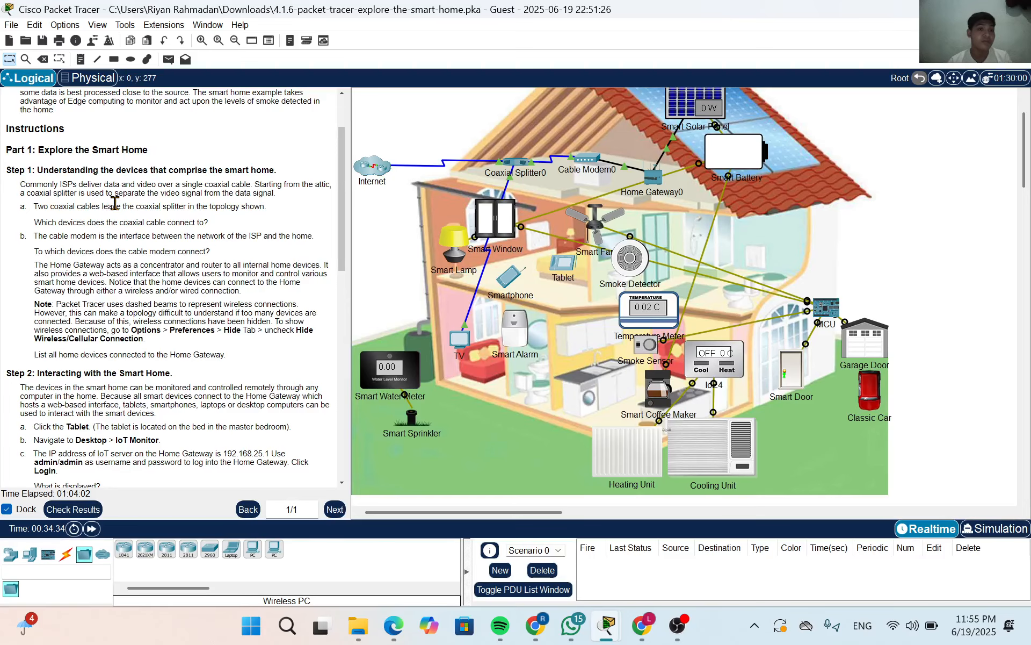
scroll(115, 203, "down", 1)
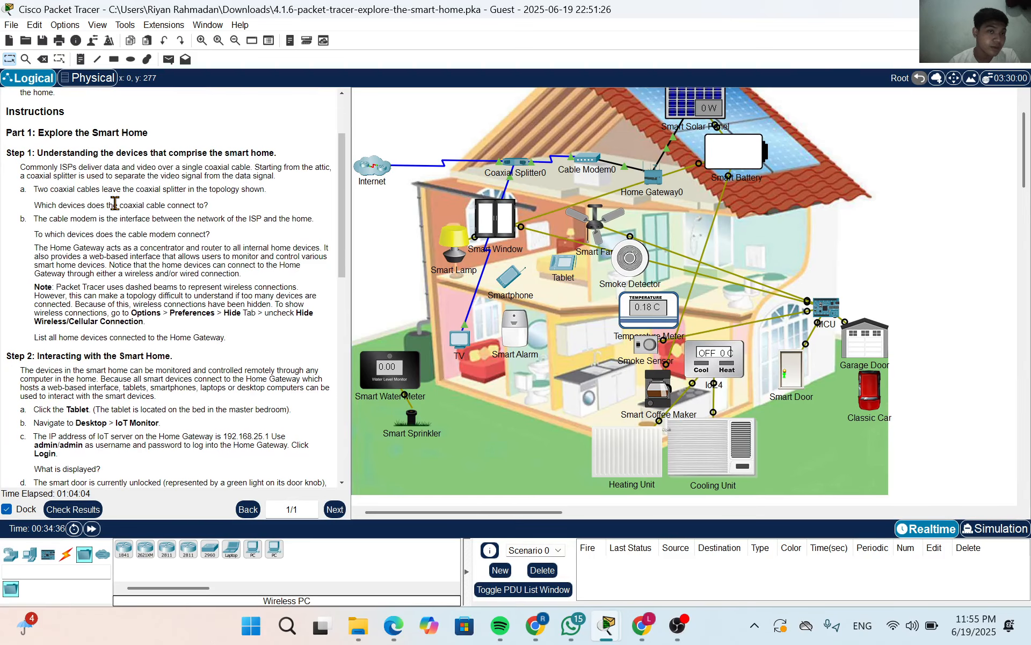
scroll(115, 203, "down", 1)
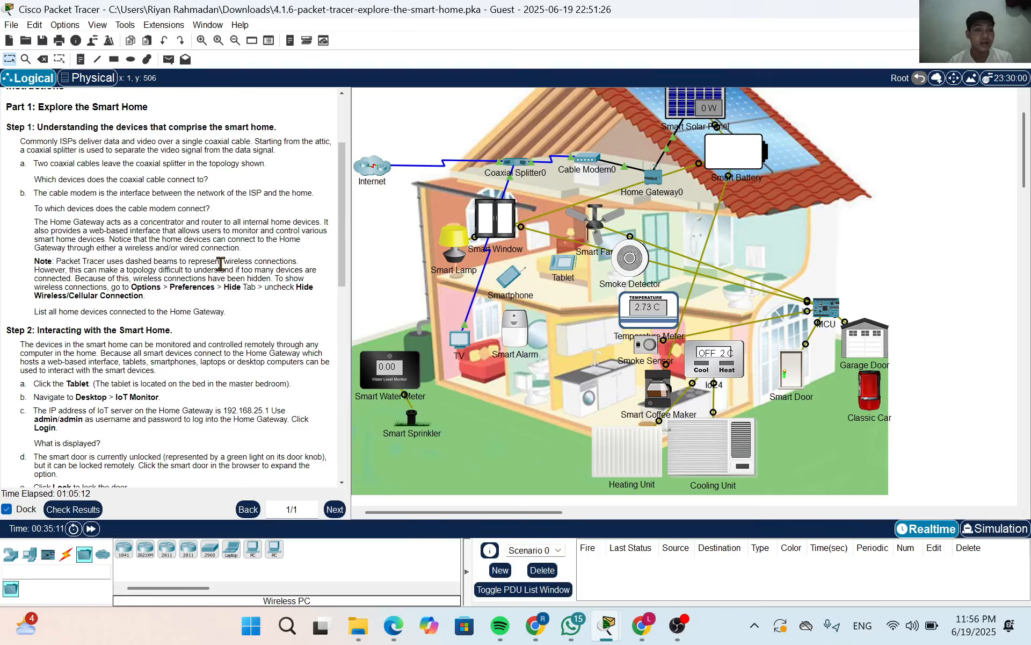
scroll(221, 264, "down", 2)
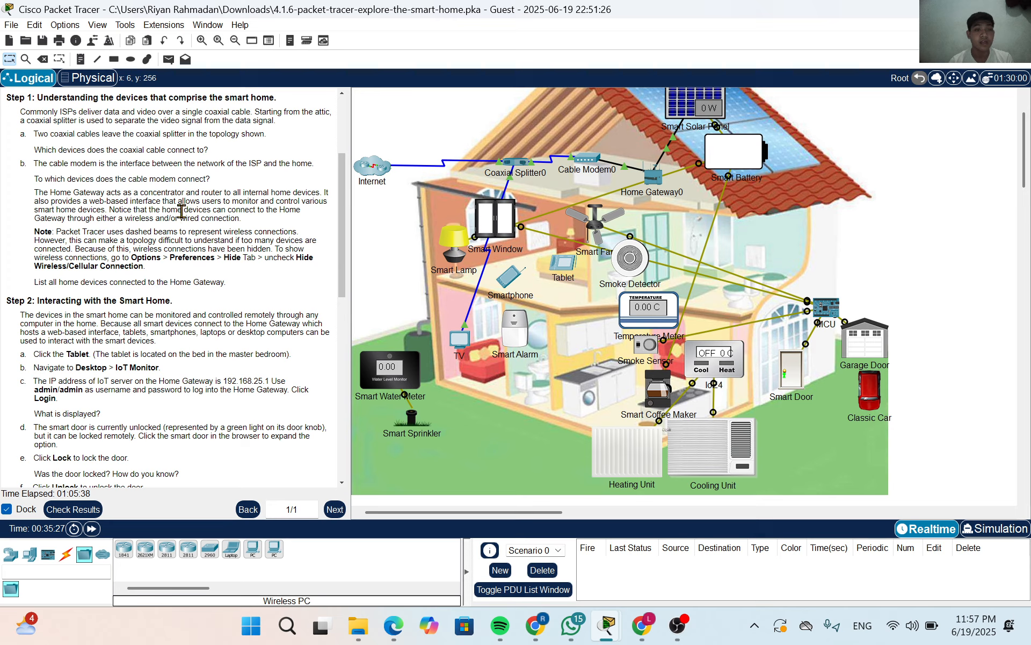
scroll(182, 212, "down", 2)
scroll(182, 211, "down", 1)
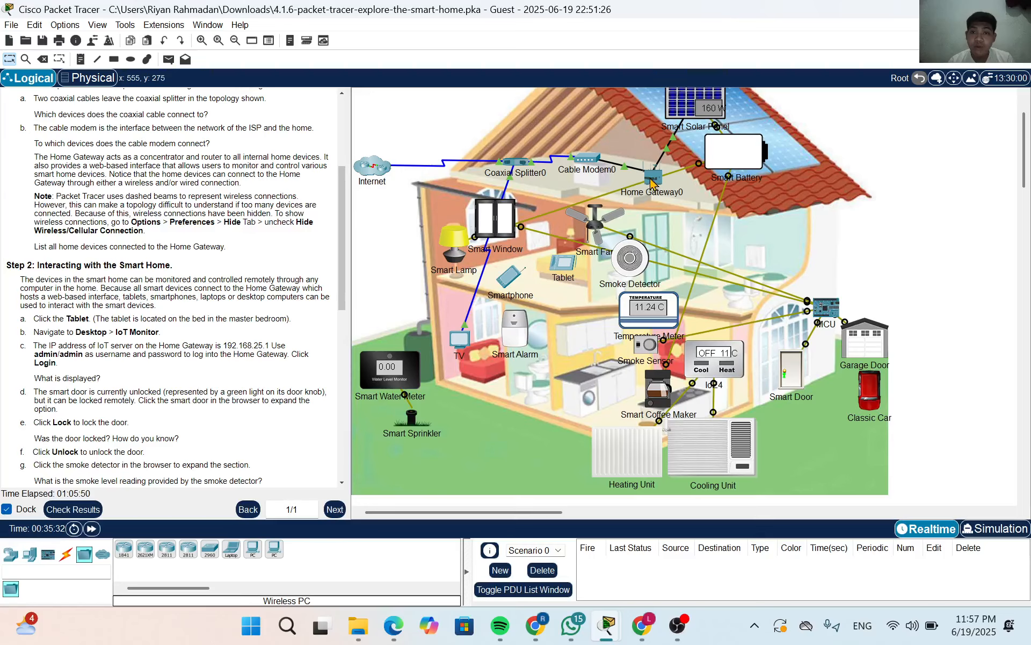
mouse_move(652, 183)
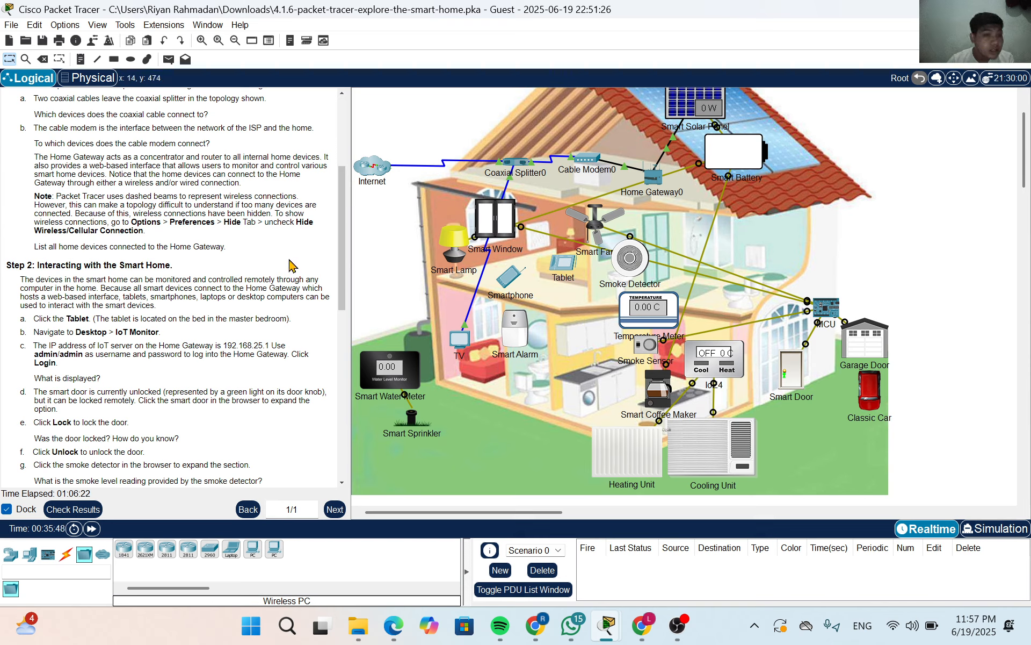
scroll(192, 196, "down", 2)
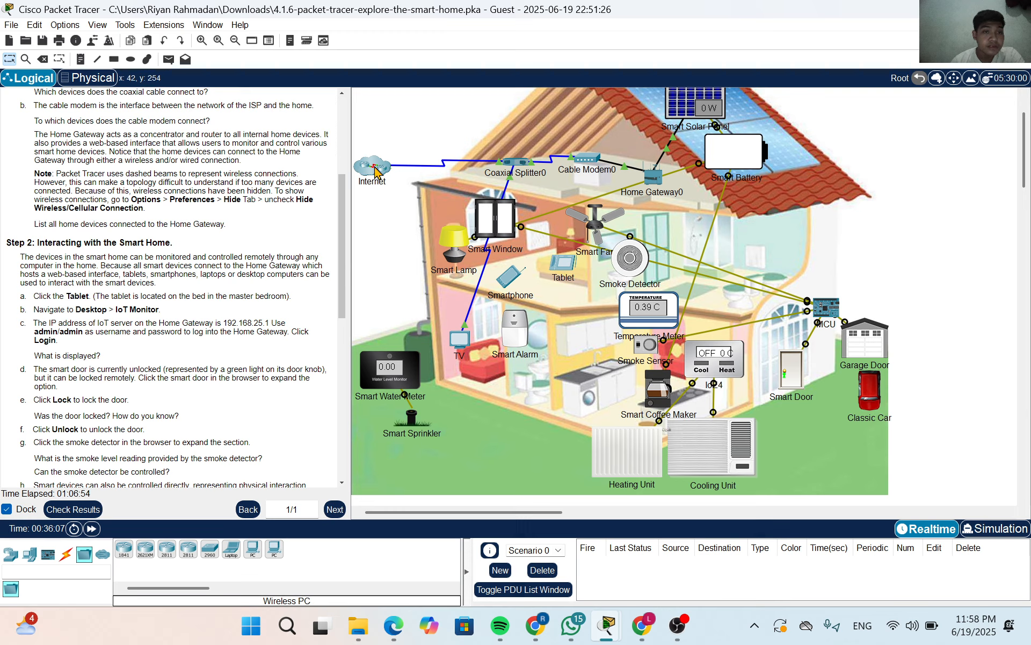
Step: Check the Hide Wireless/Cellular Connection option in the Show/Hide preferences, leaving the settings as they are
left_click(66, 25)
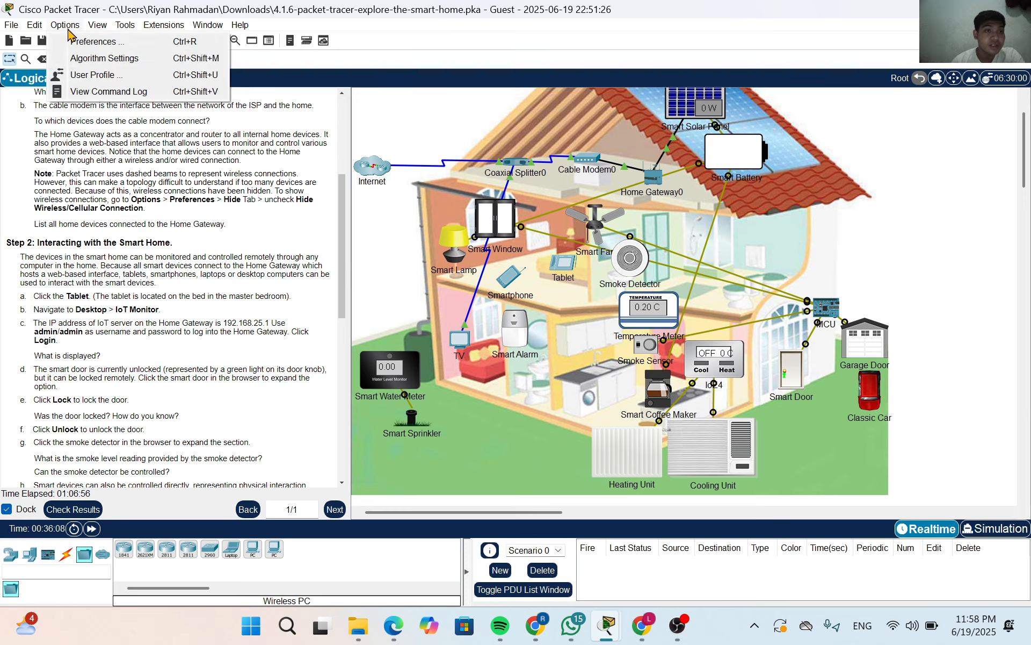
left_click(97, 43)
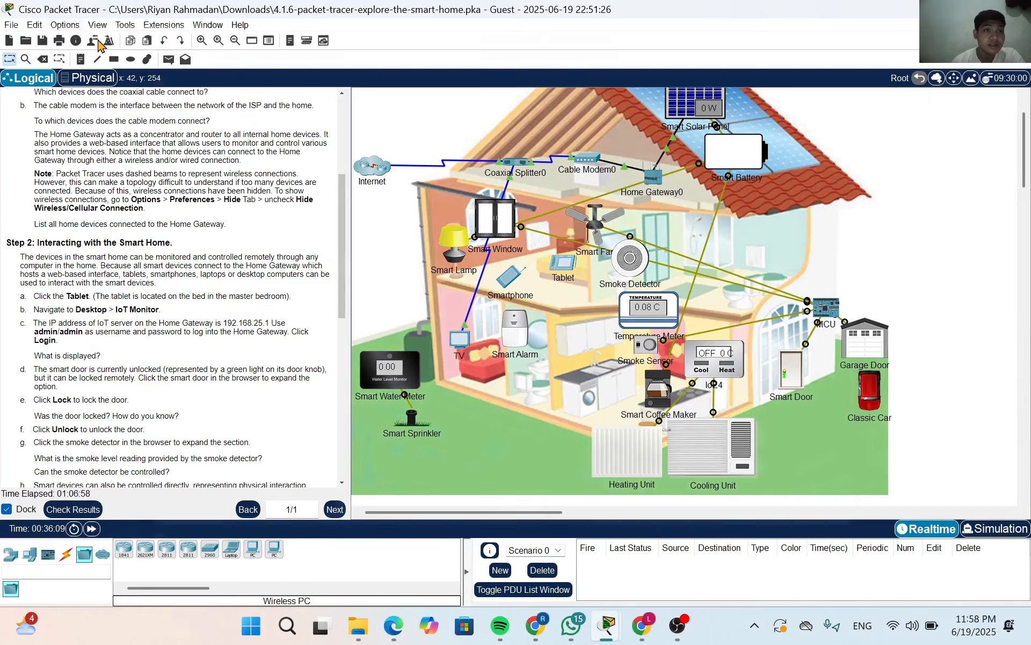
left_click(282, 47)
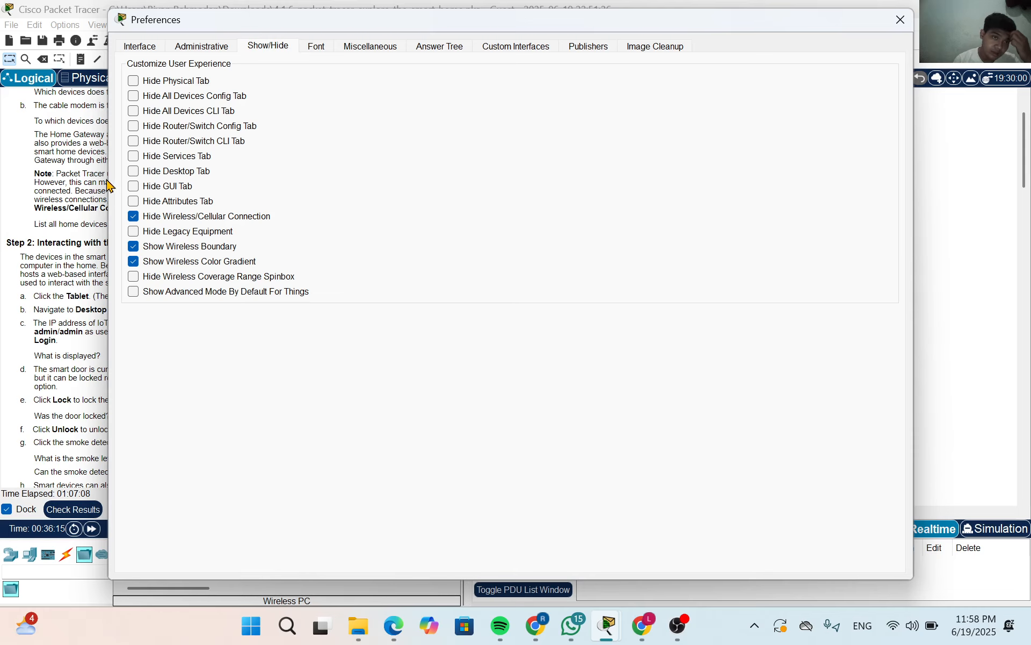
left_click_drag(107, 178, 195, 203)
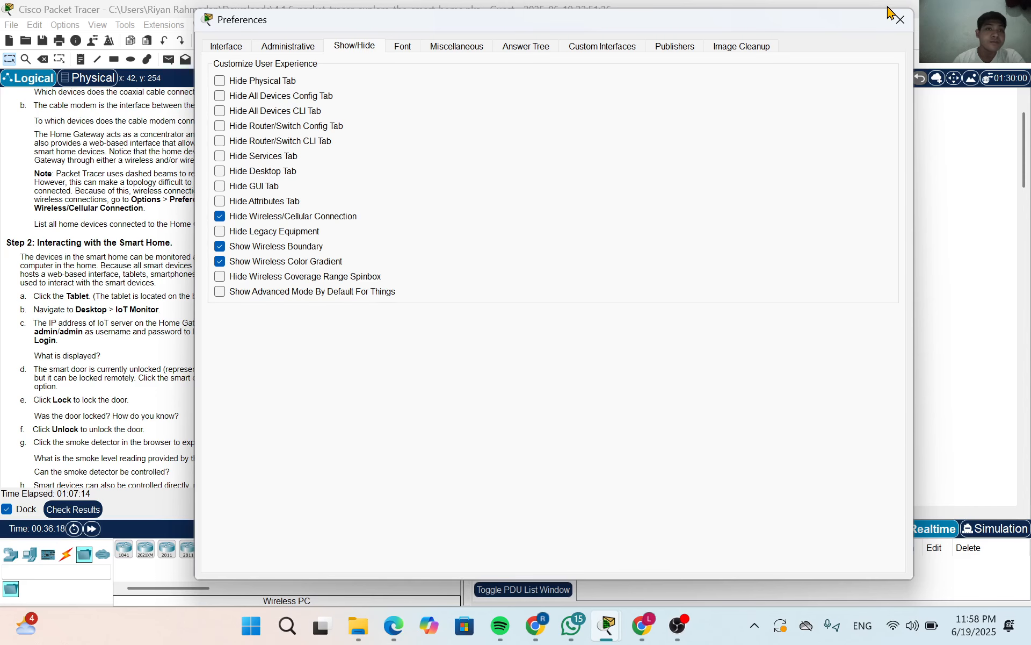
left_click(899, 21)
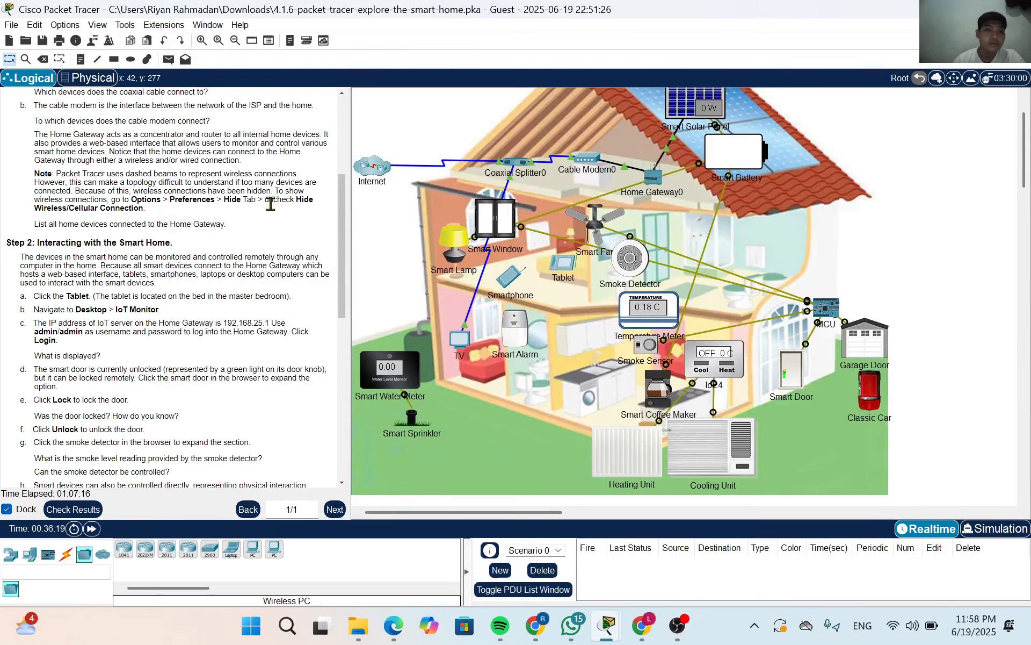
Step: View the home devices registered with the Home Gateway in the tablet's IoT Monitor, and close the tablet window
scroll(224, 202, "down", 1)
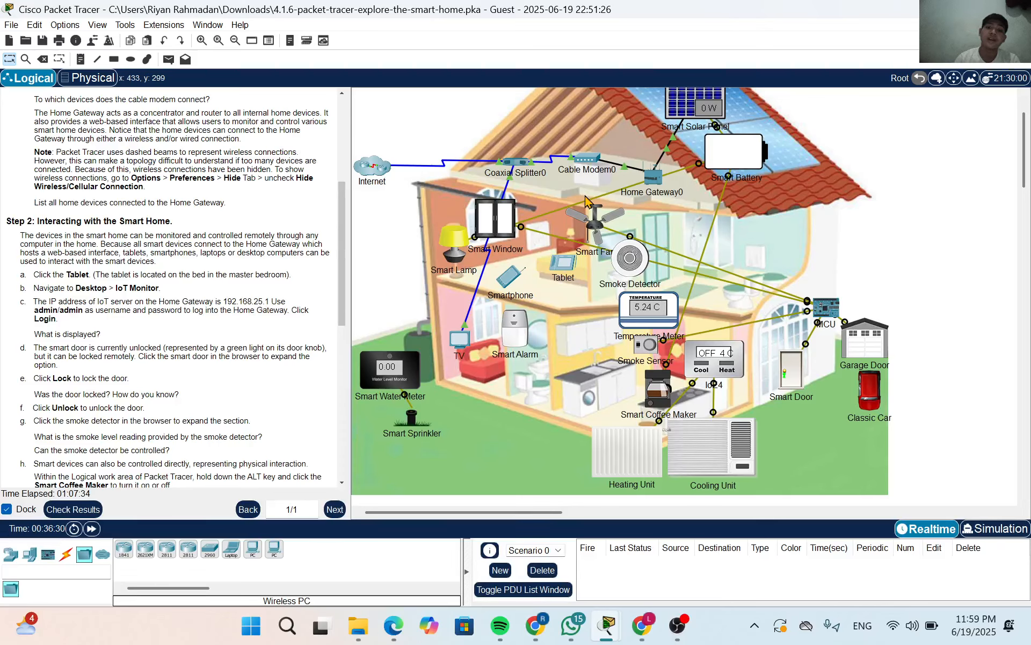
left_click(562, 263)
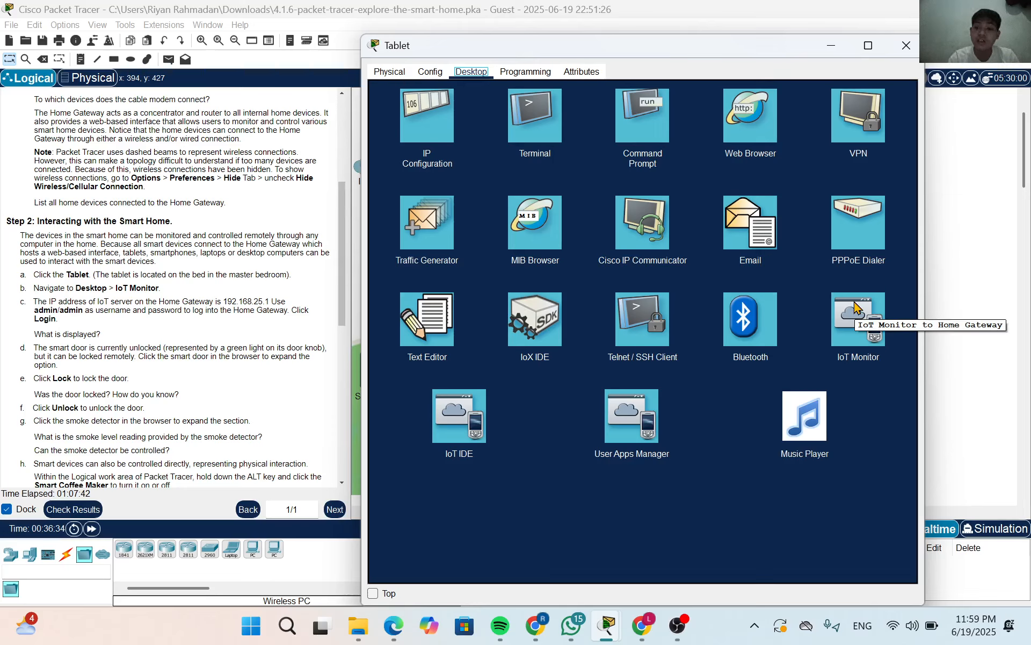
left_click(854, 348)
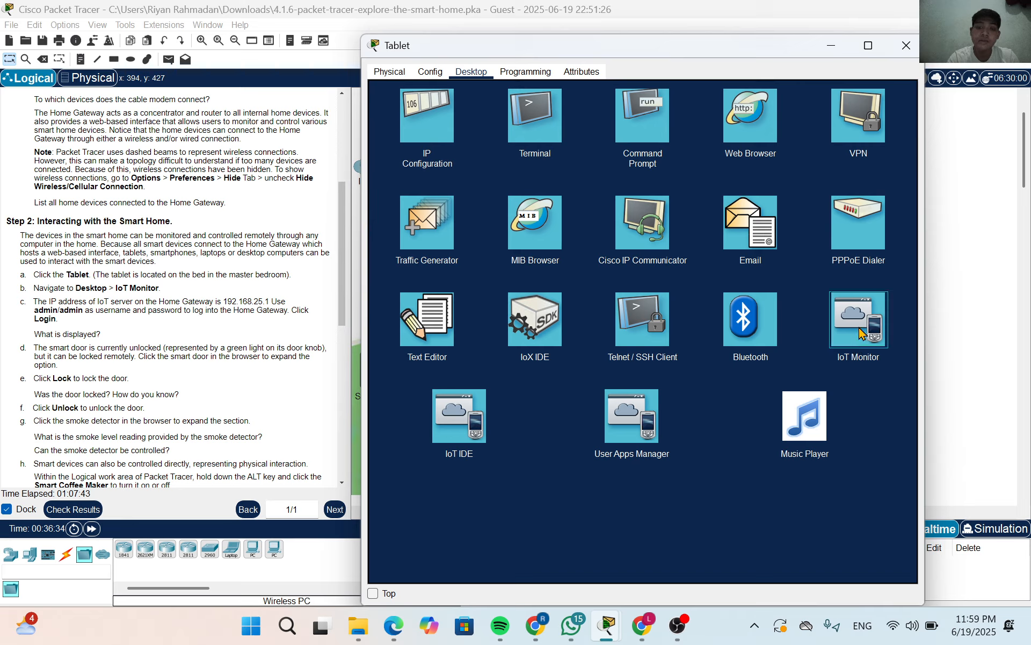
left_click(861, 332)
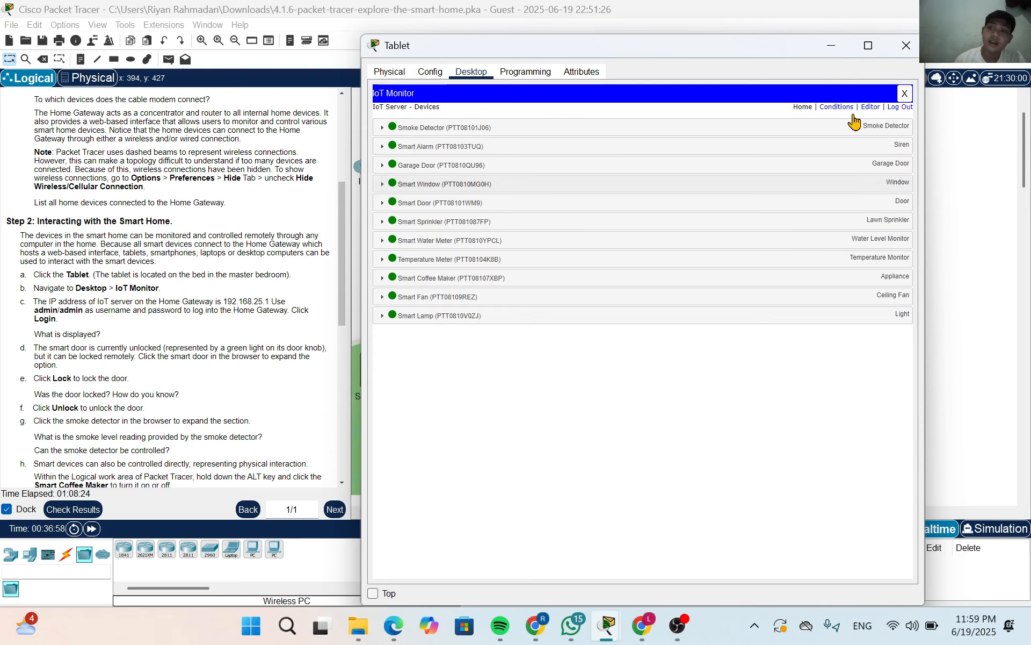
left_click(906, 46)
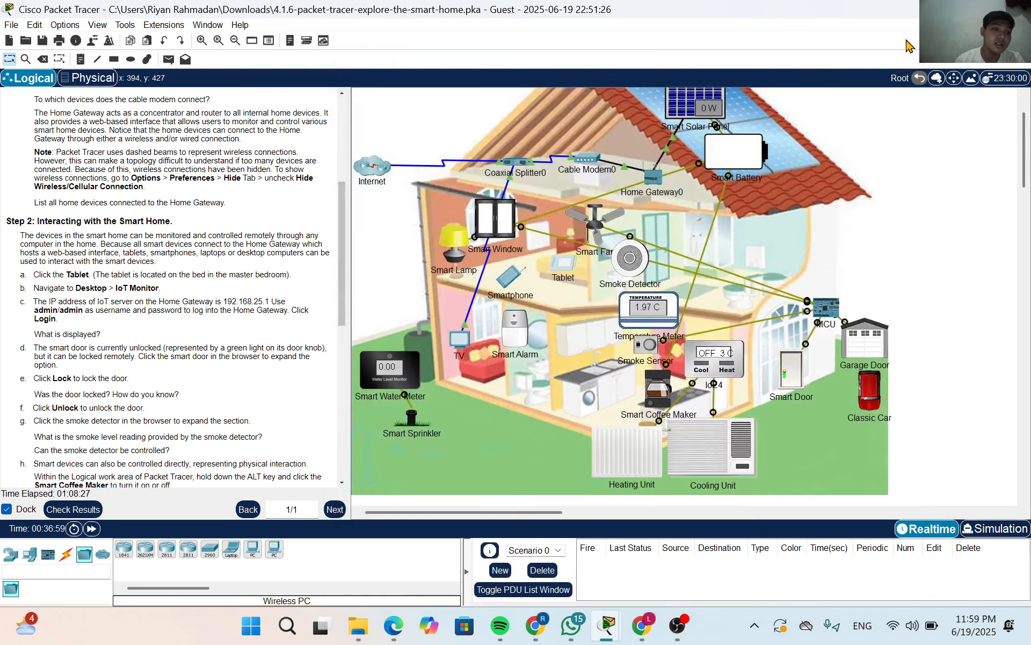
Step: Reopen the IoT Monitor on the tablet and expand the Smart Door entry in the device list
scroll(81, 290, "down", 2)
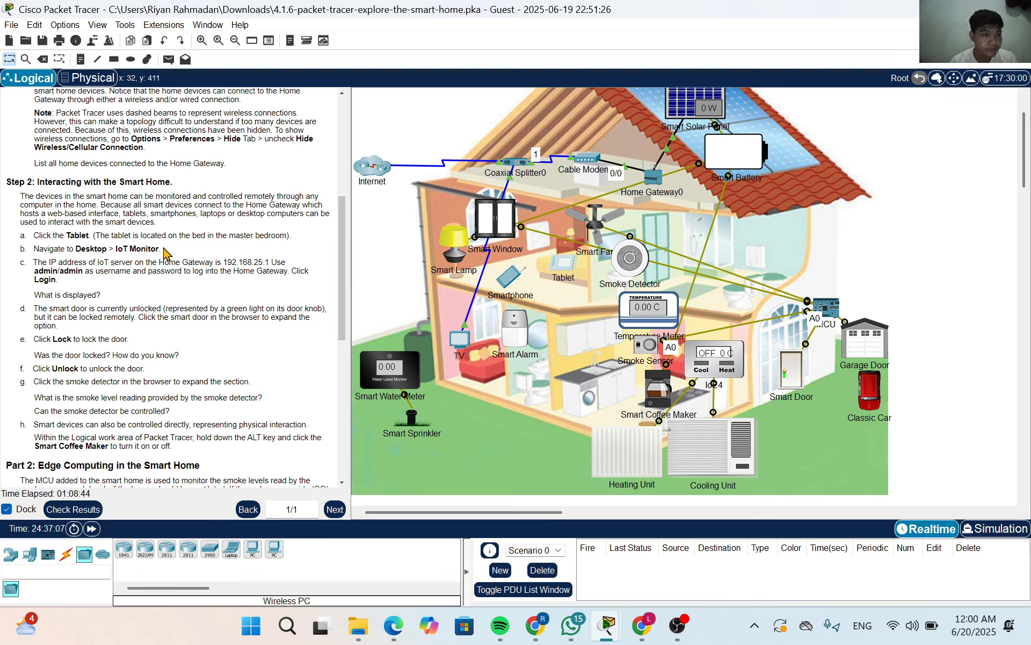
scroll(167, 254, "down", 1)
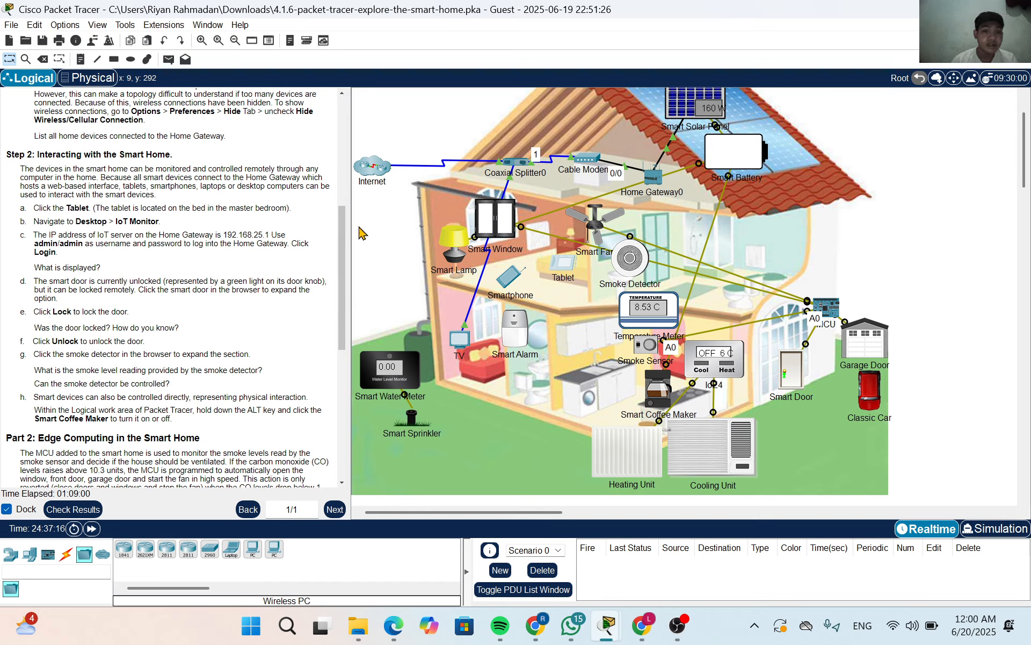
mouse_move(458, 246)
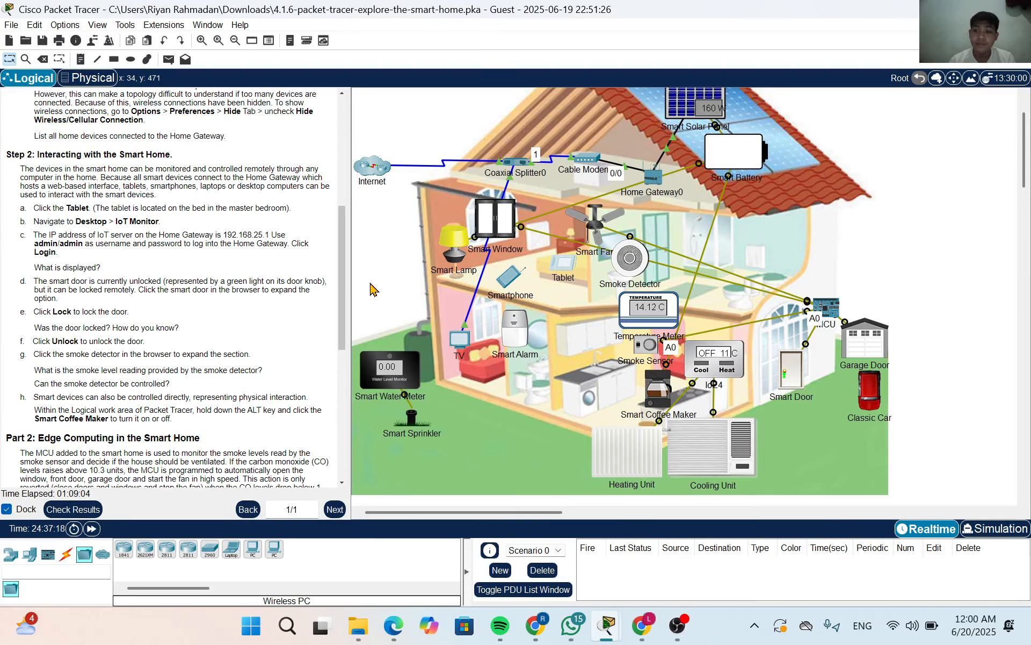
left_click(573, 270)
left_click(840, 323)
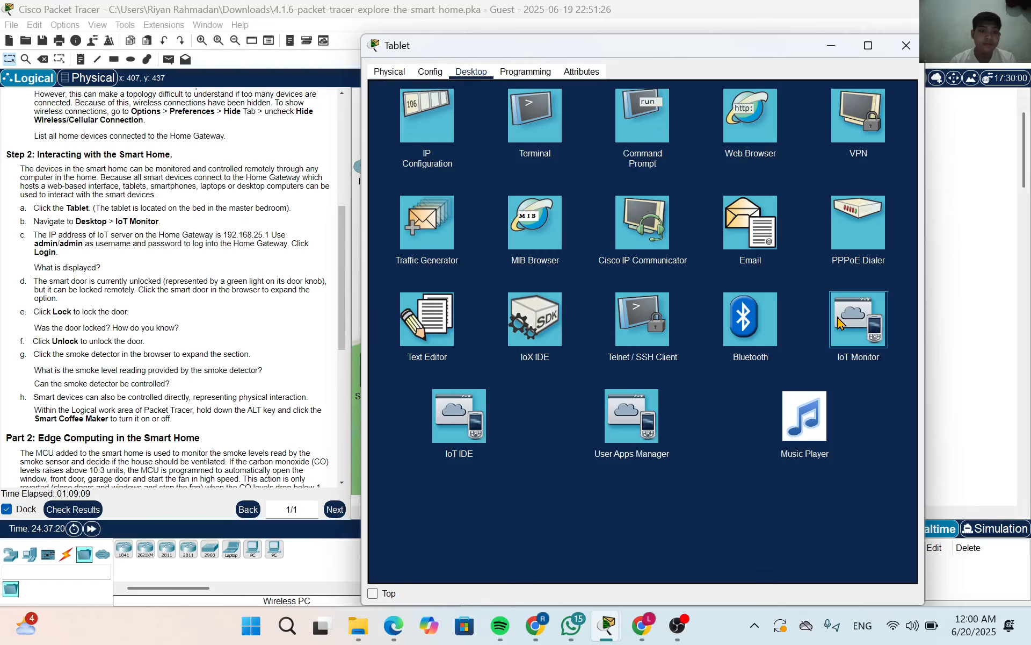
left_click(844, 299)
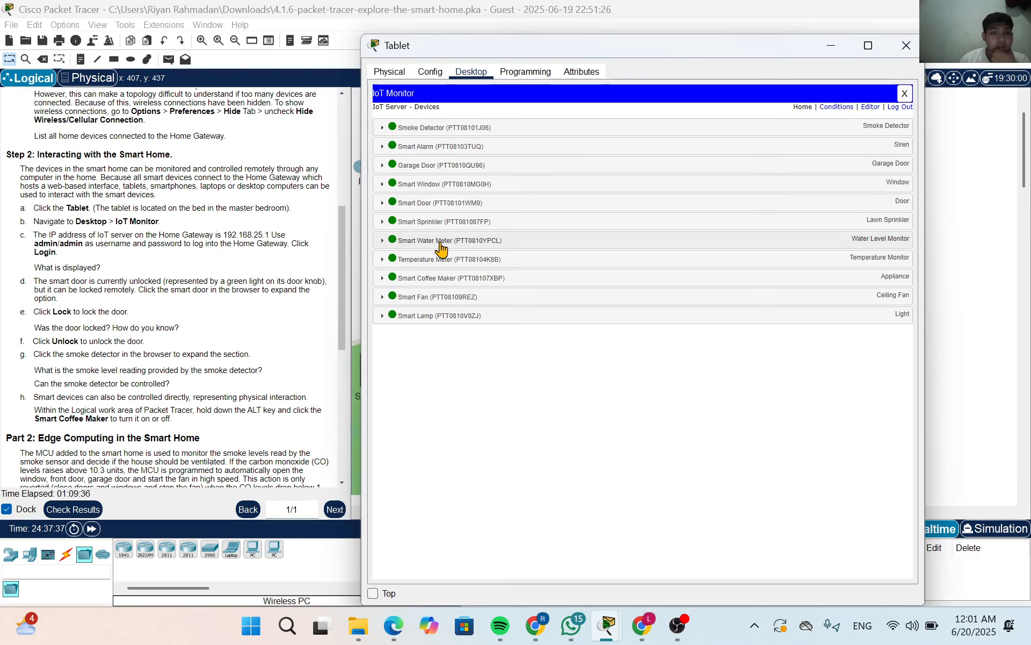
left_click(458, 204)
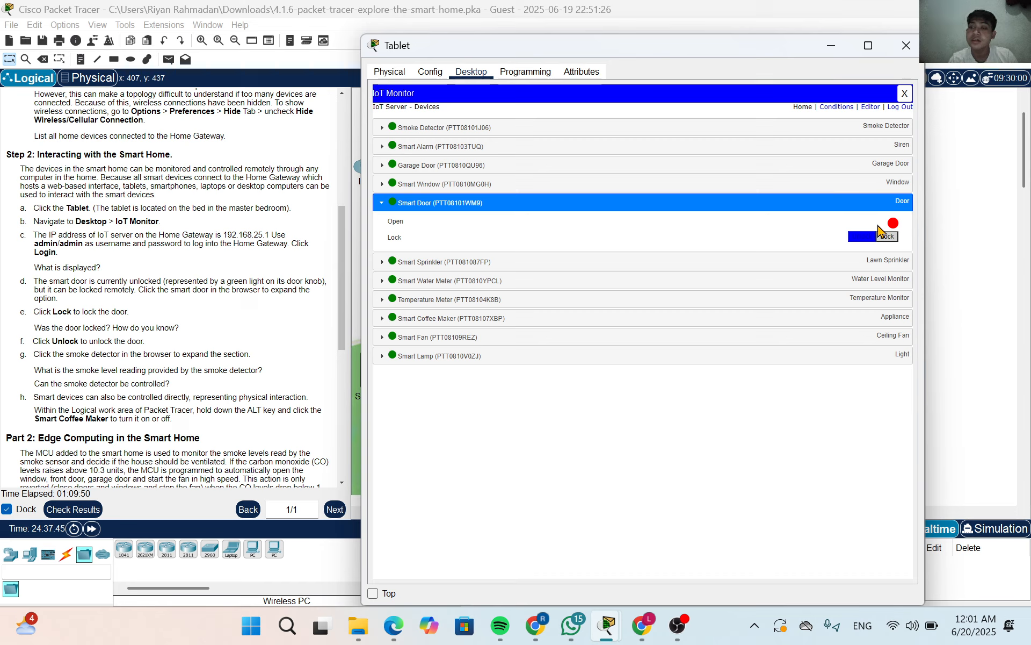
Step: Narrow the tablet window to uncover the smart door in the topology, and remotely lock and unlock the door
left_click_drag(927, 179, 741, 199)
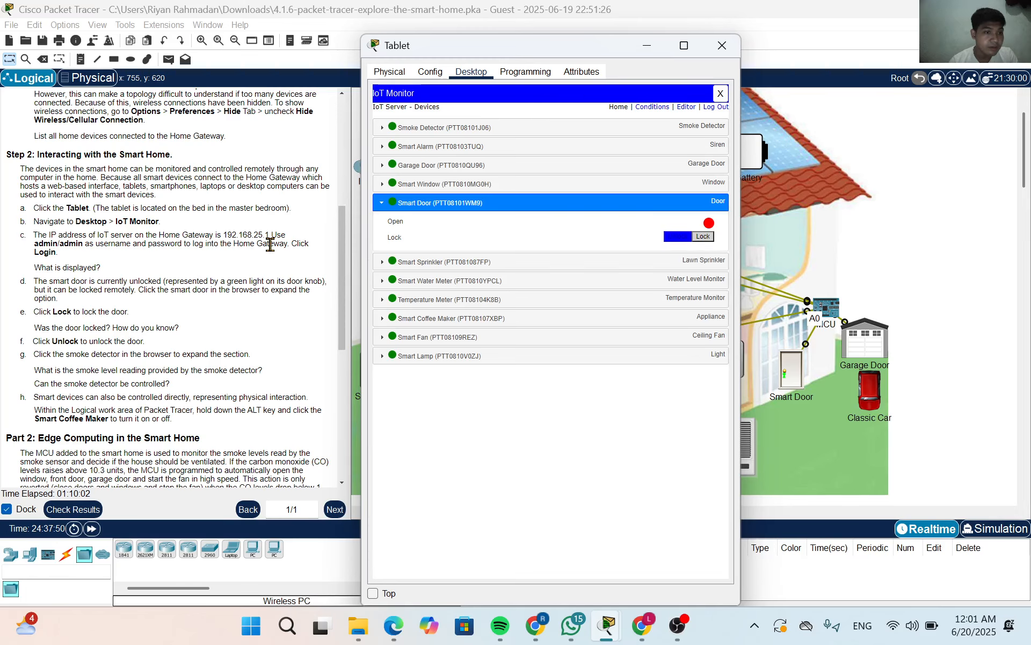
left_click(704, 237)
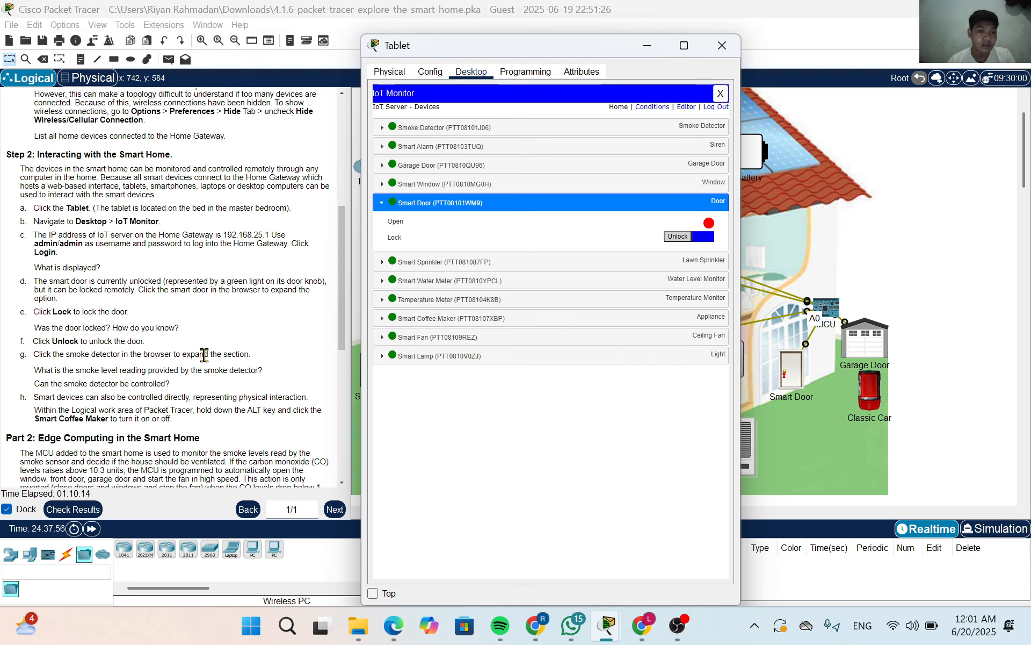
left_click(676, 240)
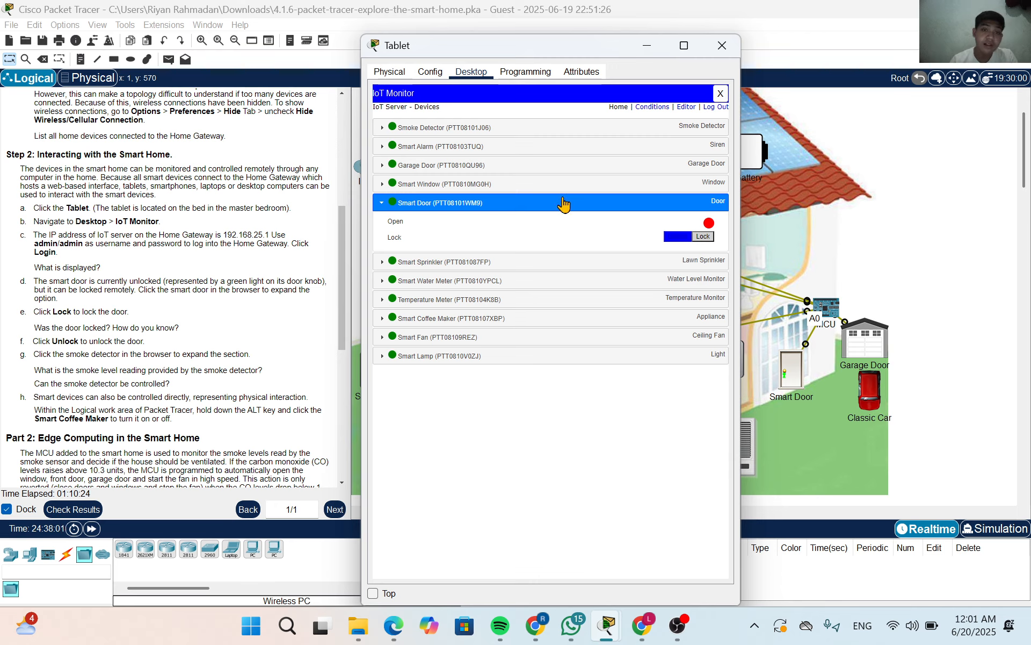
Step: Expand the Smoke Detector entry in the IoT Monitor to check its alarm and level, and put the tablet window away
left_click(510, 127)
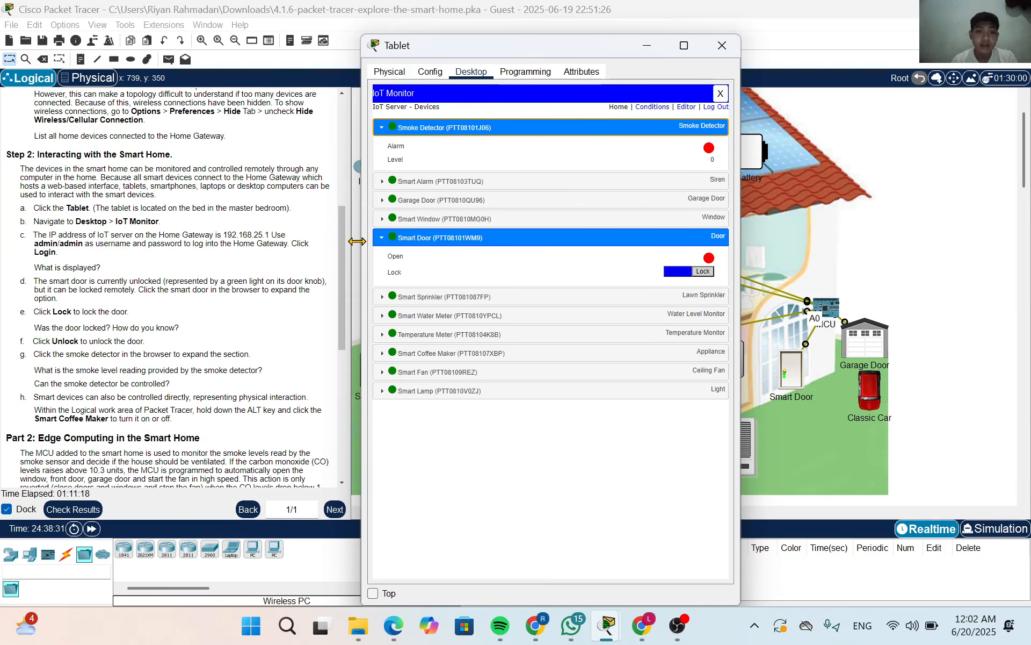
left_click_drag(357, 242, 156, 241)
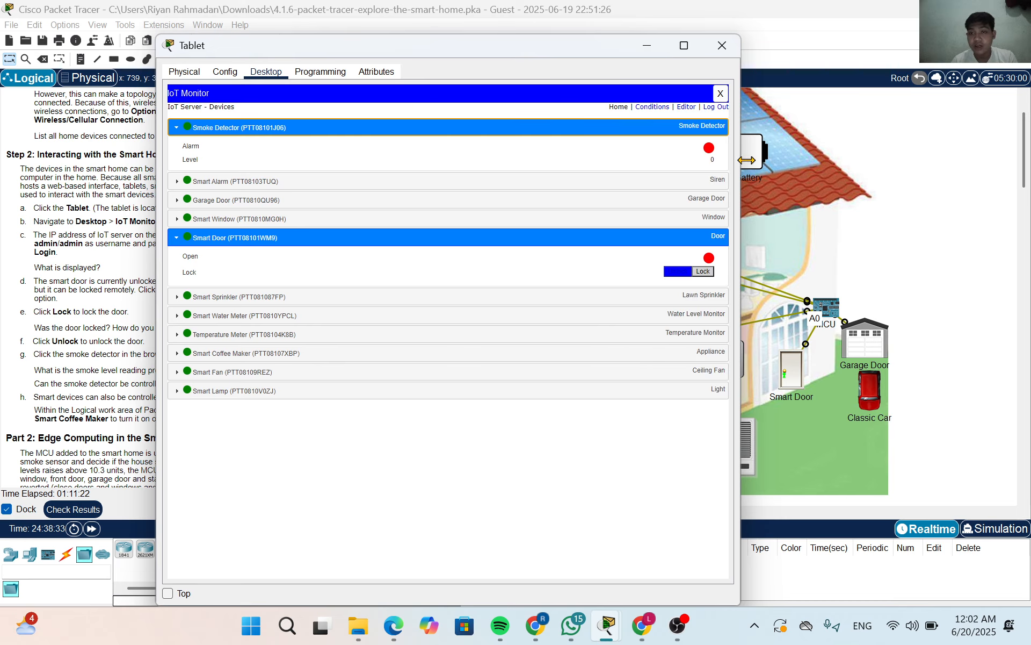
left_click_drag(747, 160, 604, 171)
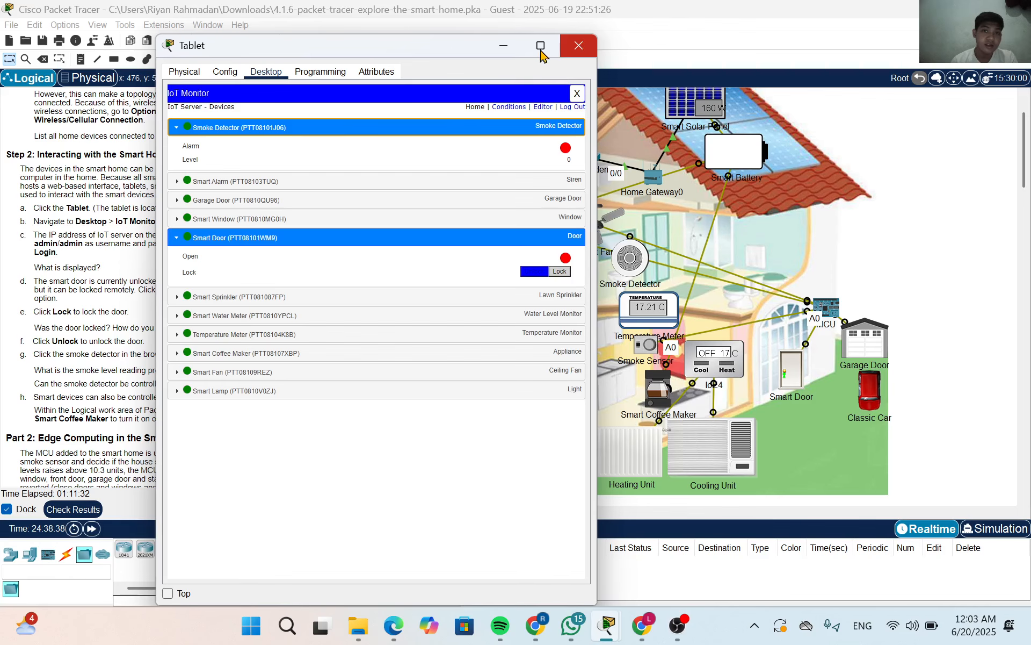
left_click(510, 48)
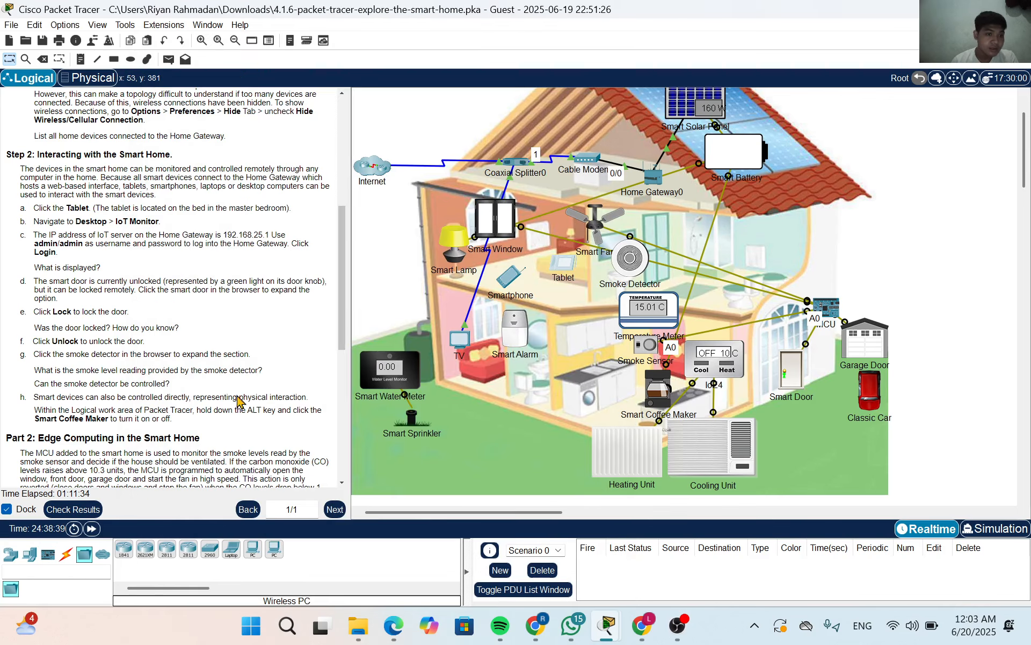
Step: Read the instructions for controlling the Smart Coffee Maker directly and the Part 2 introduction to edge computing and the classic car
scroll(218, 410, "down", 3)
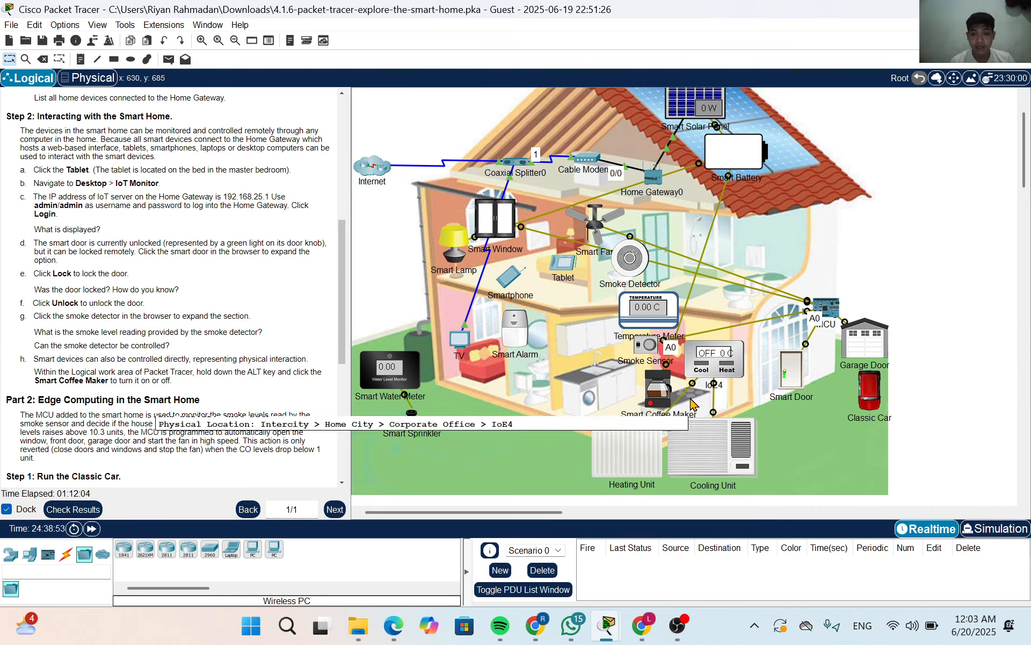
mouse_move(659, 394)
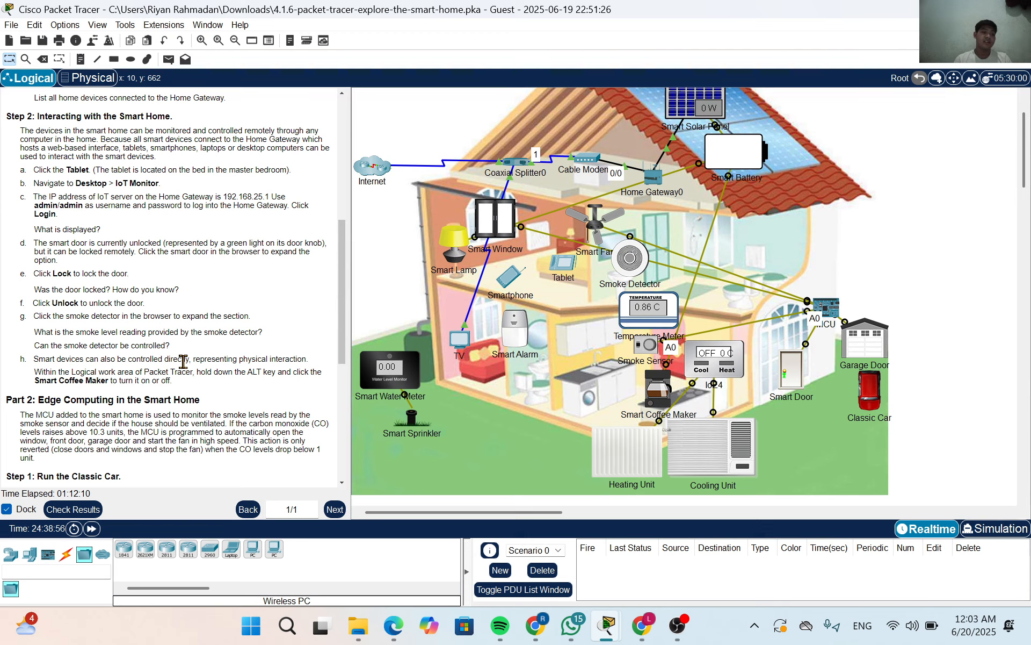
scroll(183, 361, "down", 1)
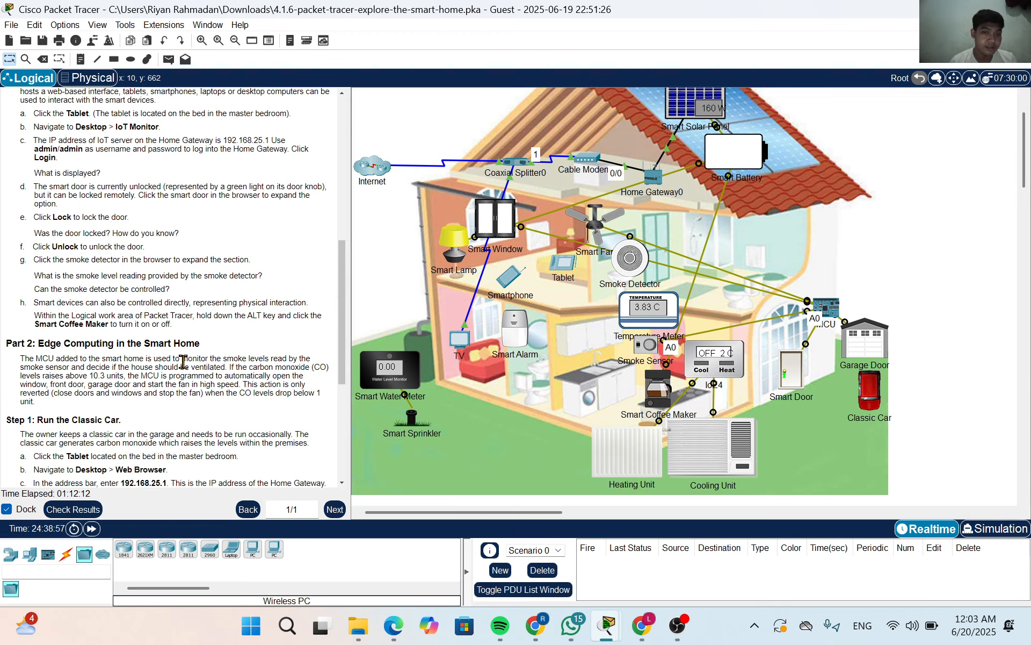
scroll(183, 362, "down", 1)
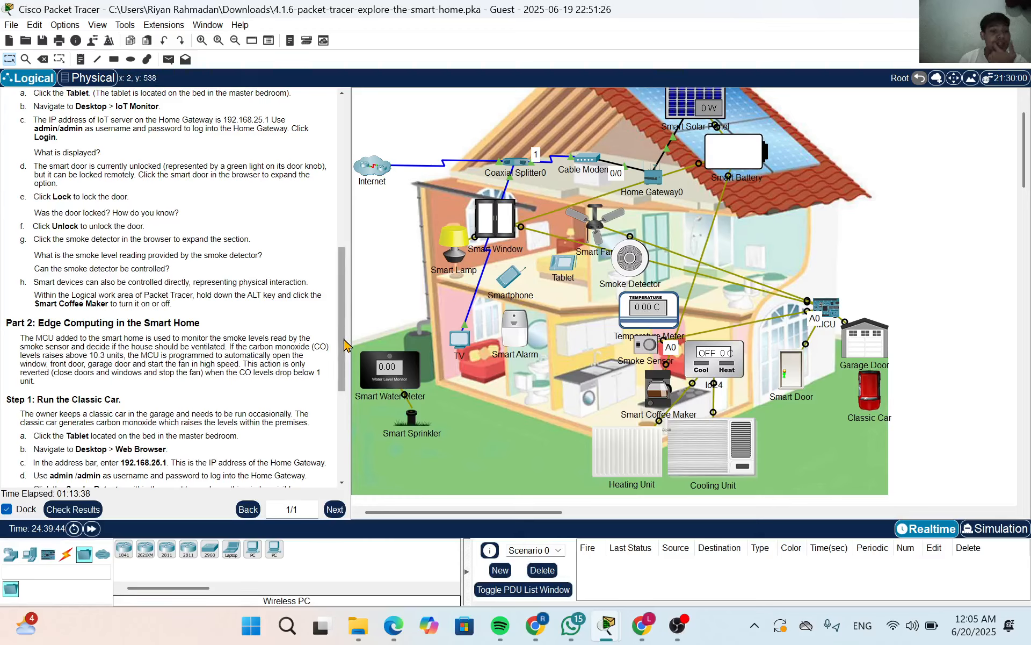
Step: Read the Run the Classic Car instructions and start the classic car's engine directly in the topology
scroll(212, 372, "down", 4)
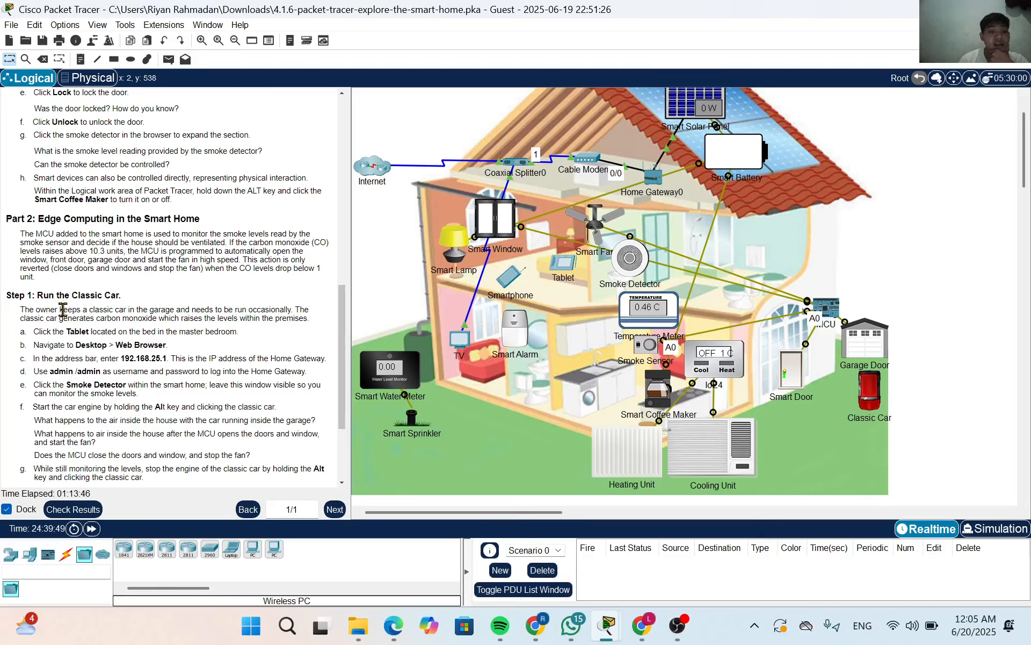
scroll(94, 319, "down", 2)
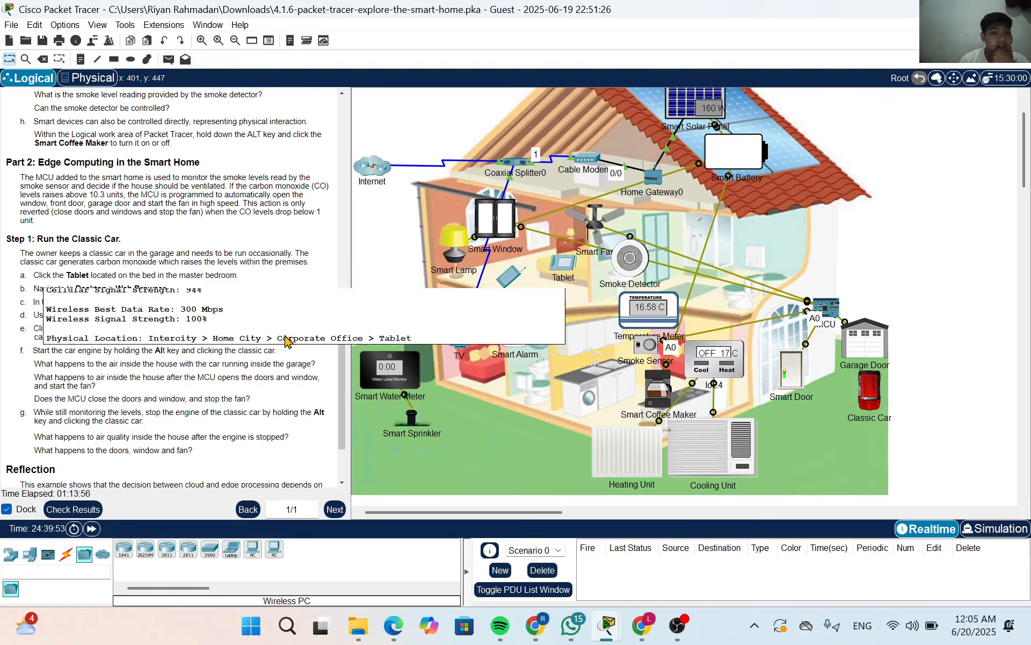
scroll(138, 314, "down", 1)
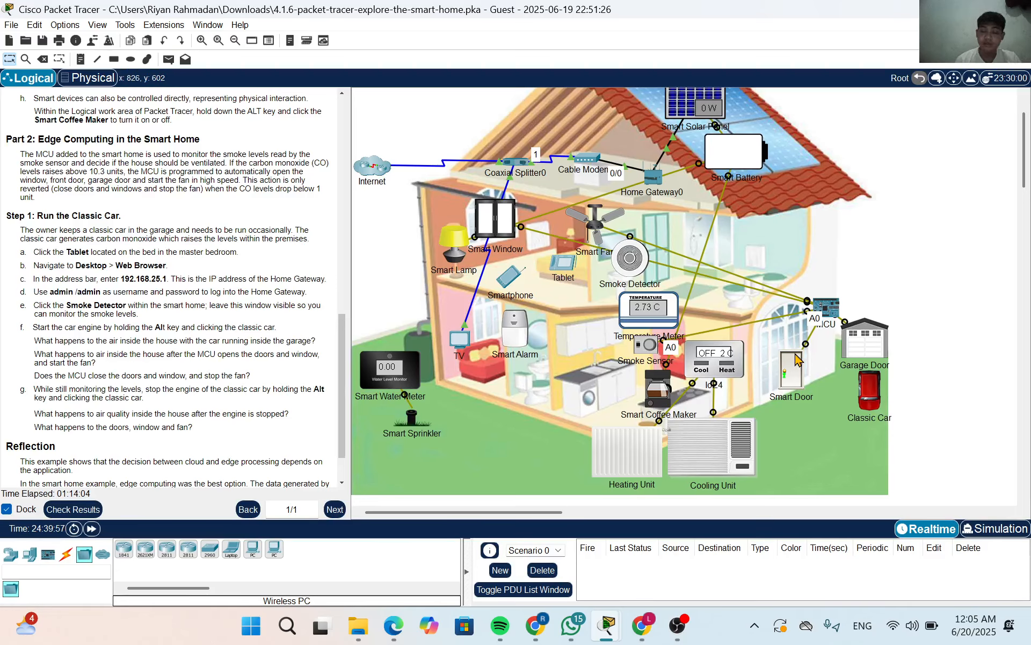
mouse_move(796, 359)
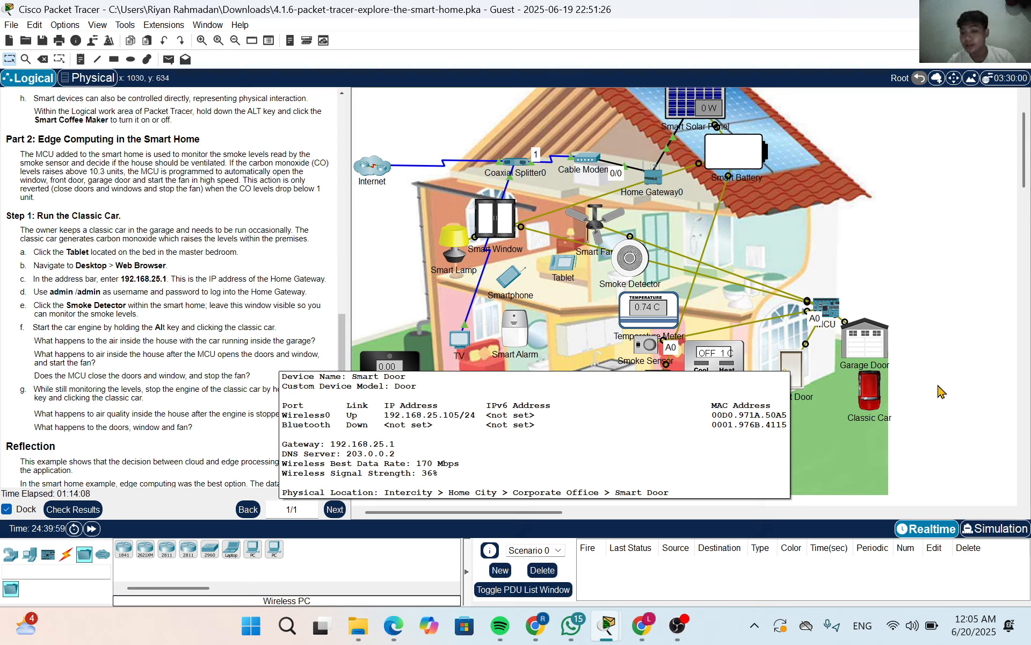
left_click(872, 400, "alt")
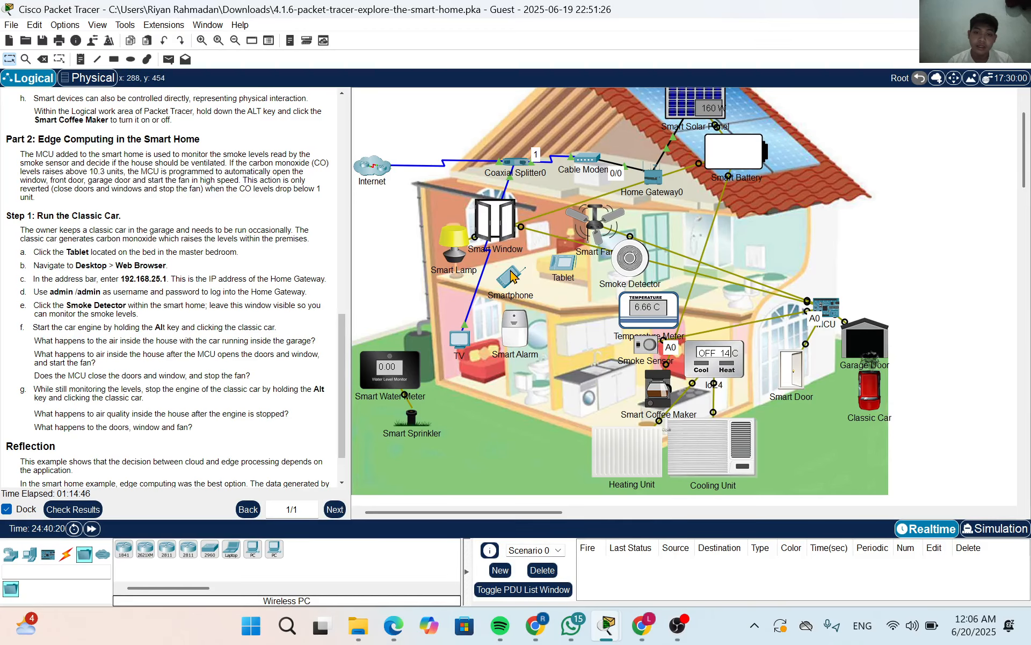
Step: Check the smoke detector's level and the smart door's state in the tablet's IoT Monitor, and minimize the tablet window
left_click(560, 266)
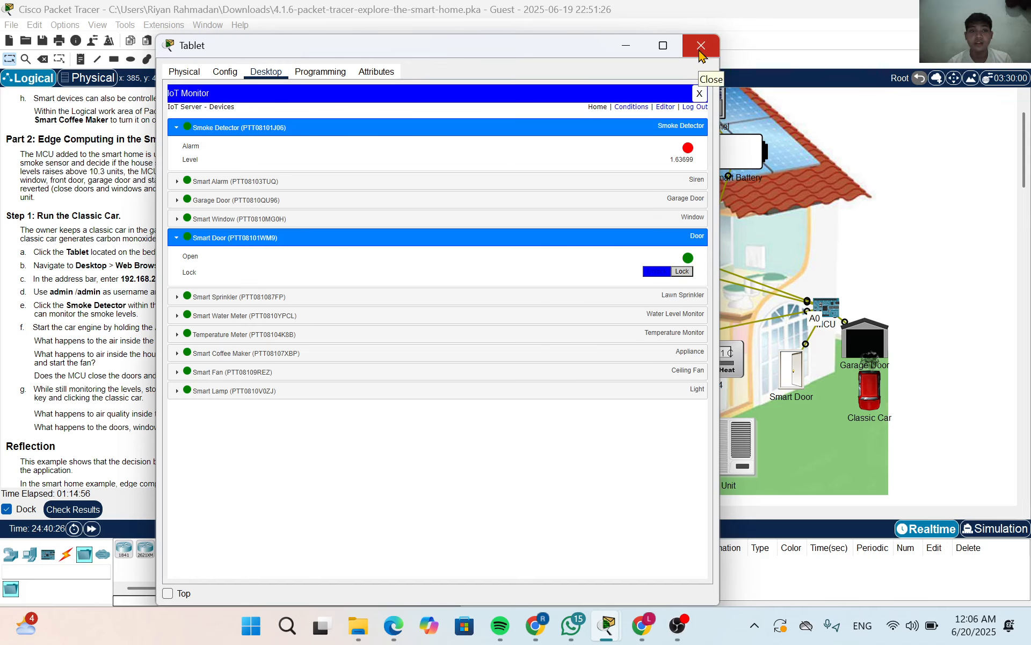
left_click(618, 47)
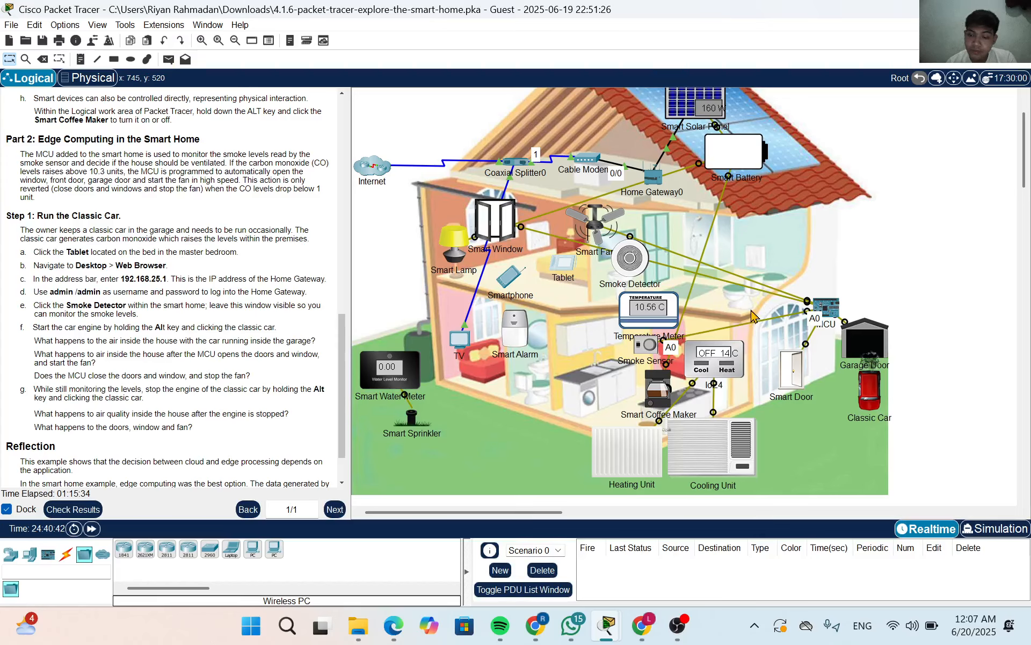
Step: Stop the classic car's engine directly in the topology
scroll(155, 326, "down", 2)
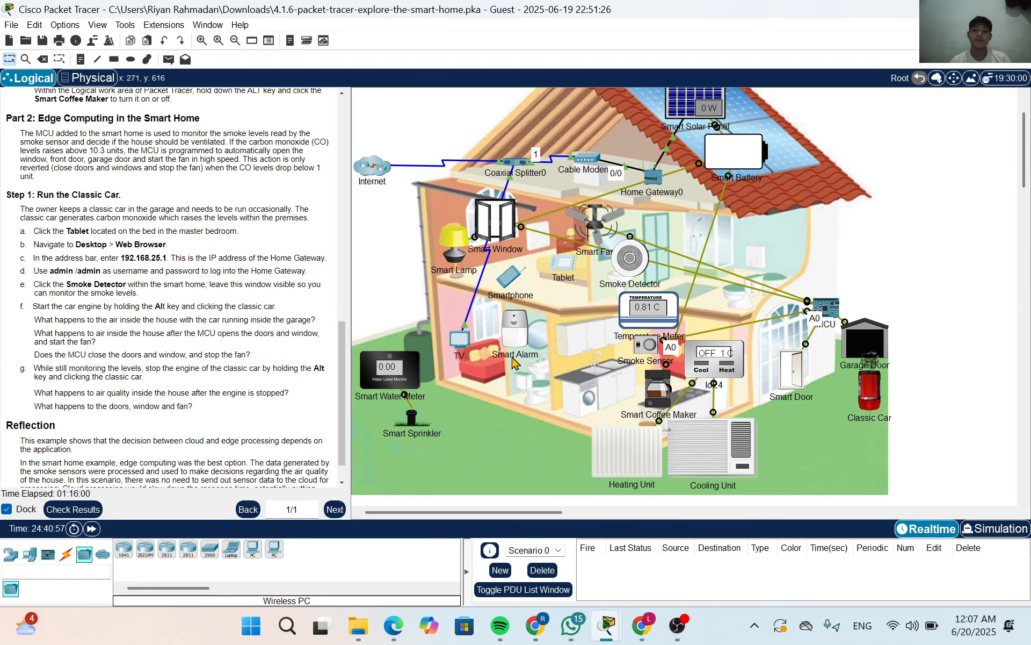
mouse_move(514, 362)
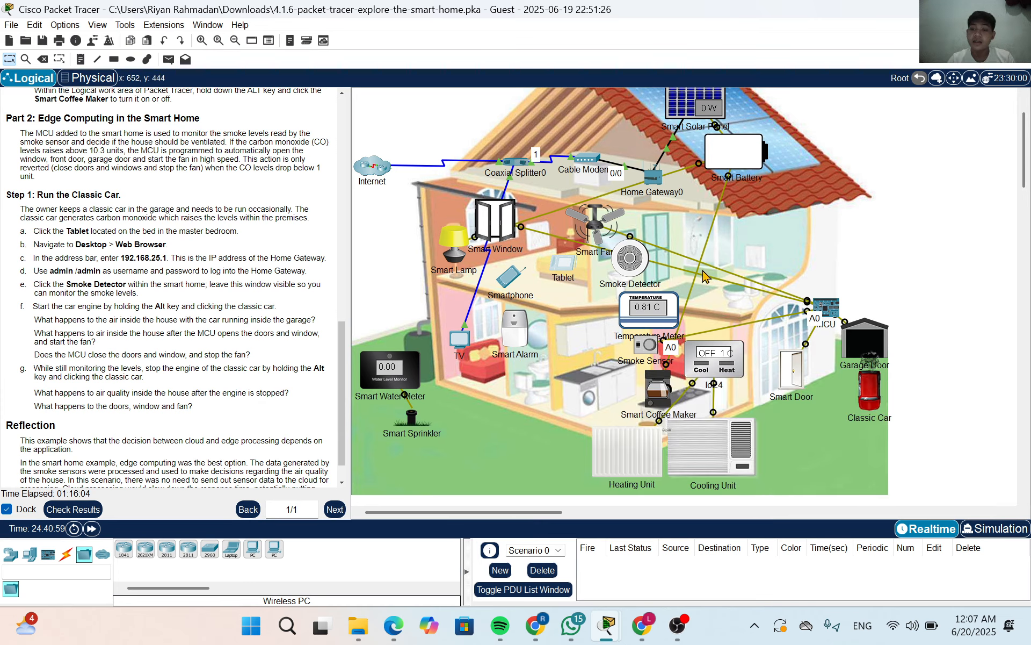
left_click(869, 397, "alt")
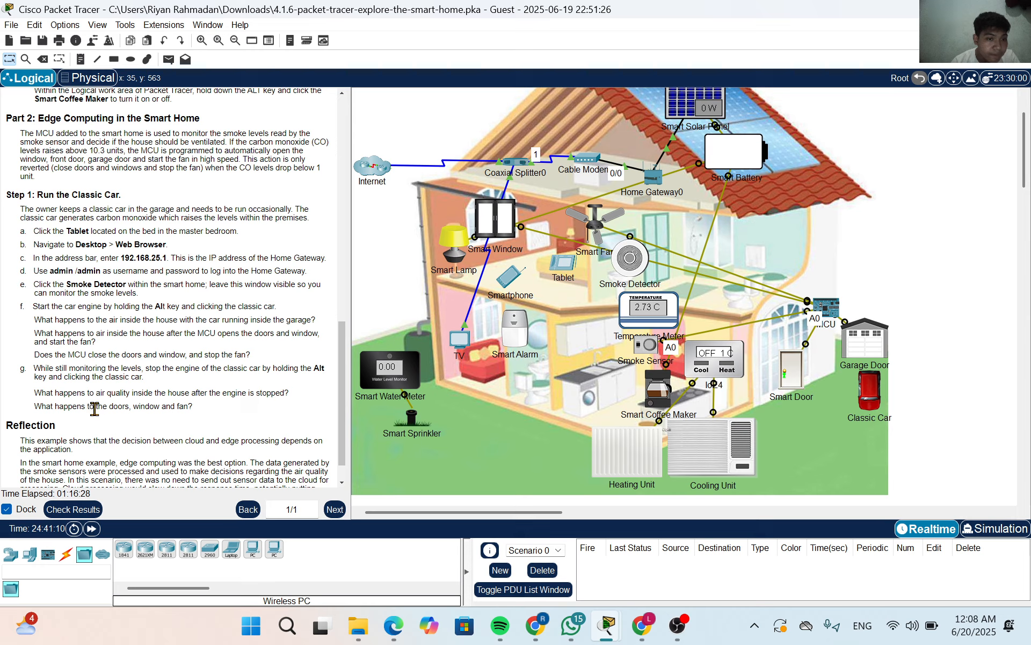
Step: Read the questions on air quality, doors, window and fan after stopping the engine, and the Reflection on edge computing
scroll(106, 347, "up", 1)
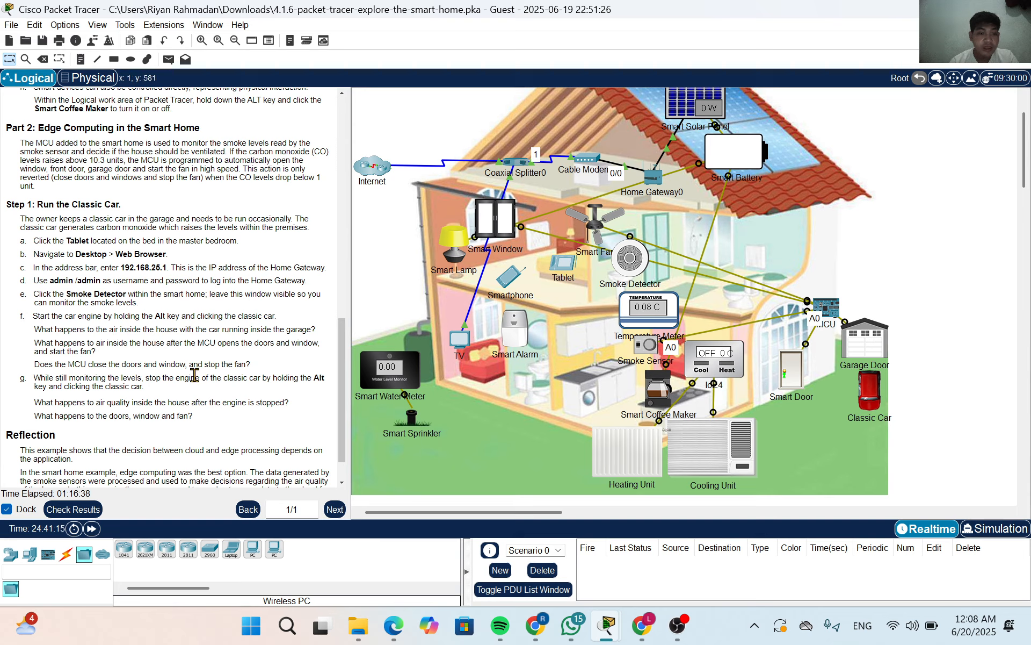
mouse_move(638, 371)
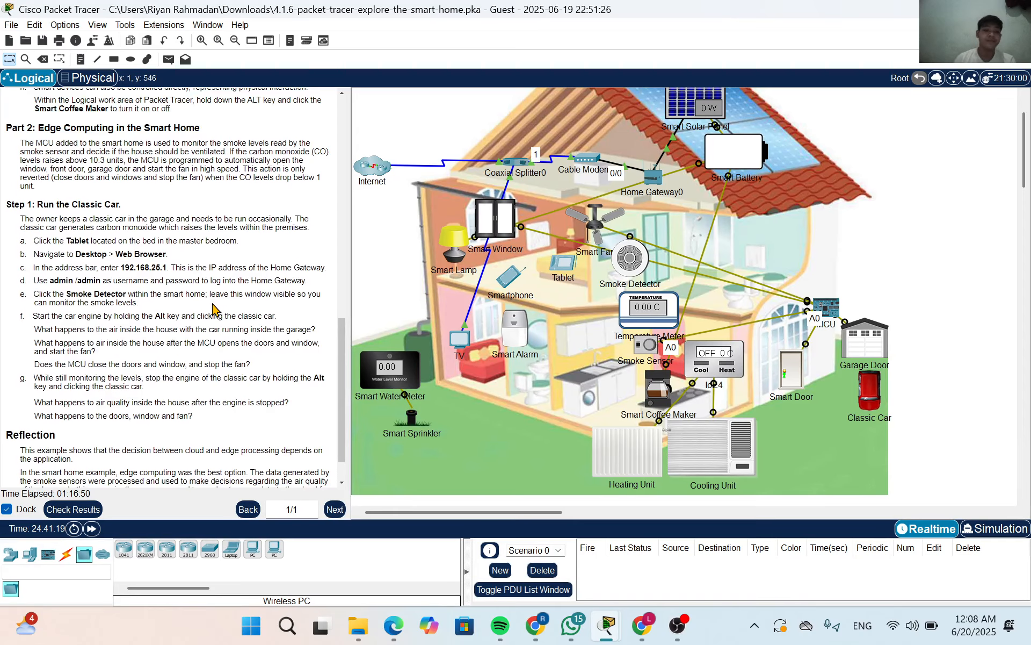
scroll(213, 309, "down", 2)
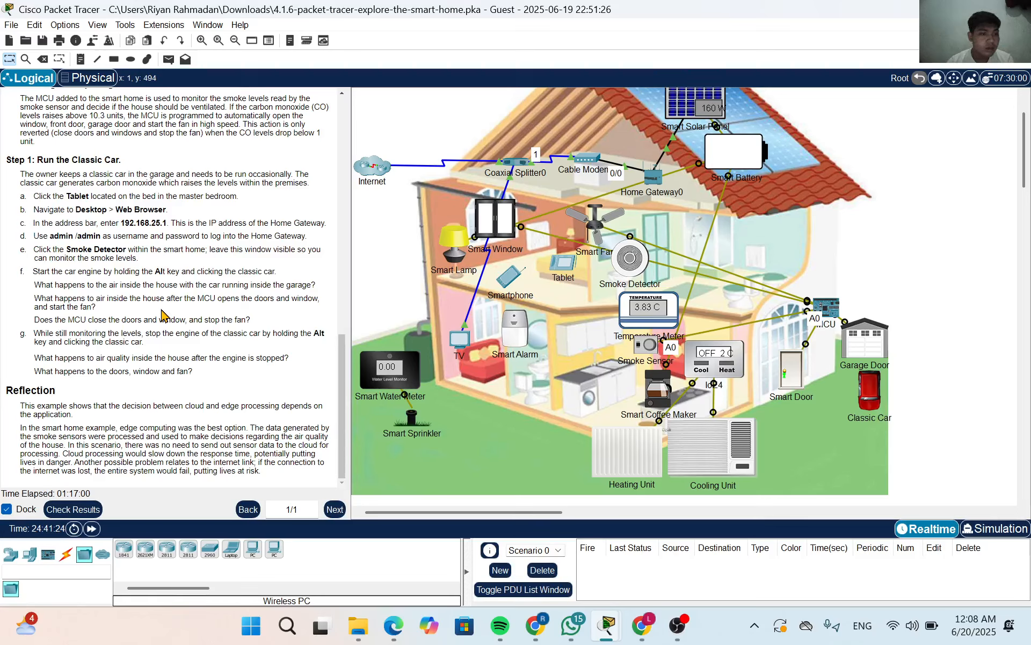
scroll(162, 312, "up", 1)
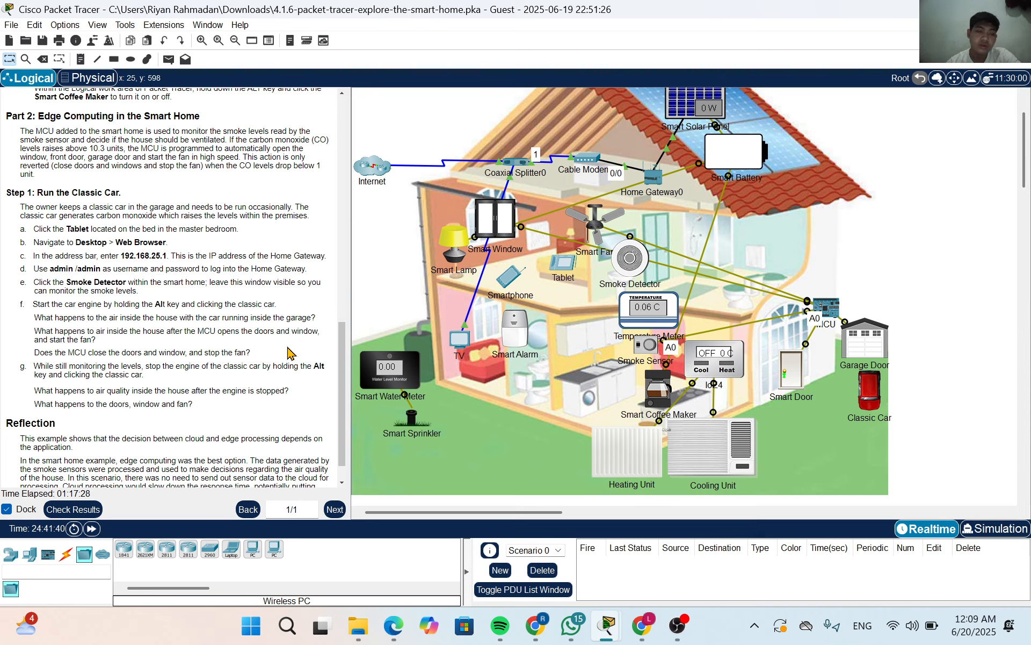
scroll(486, 297, "down", 2)
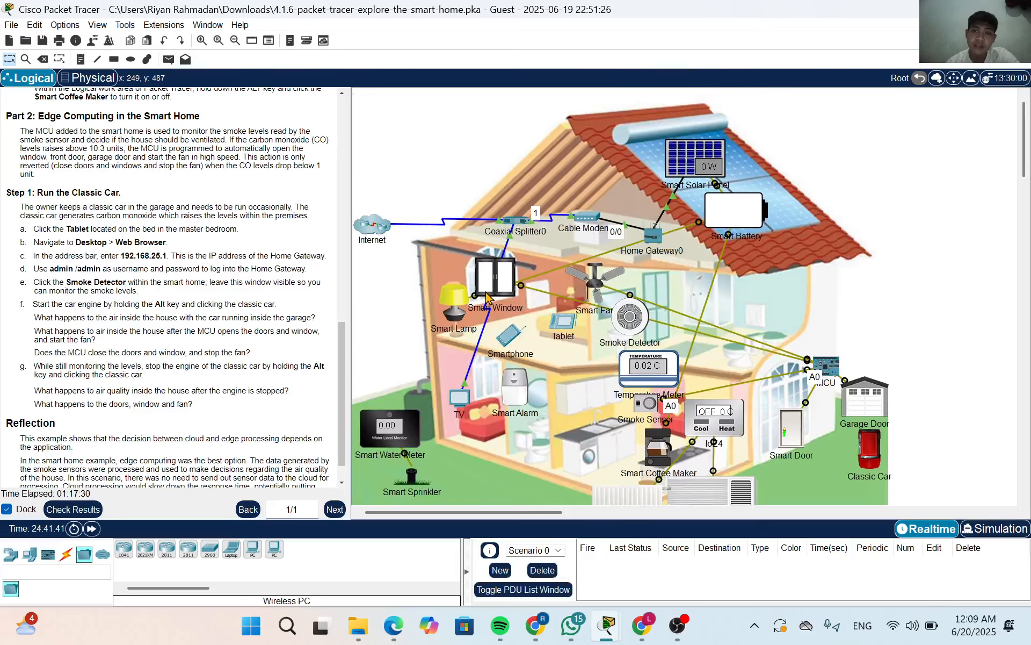
scroll(486, 297, "down", 2)
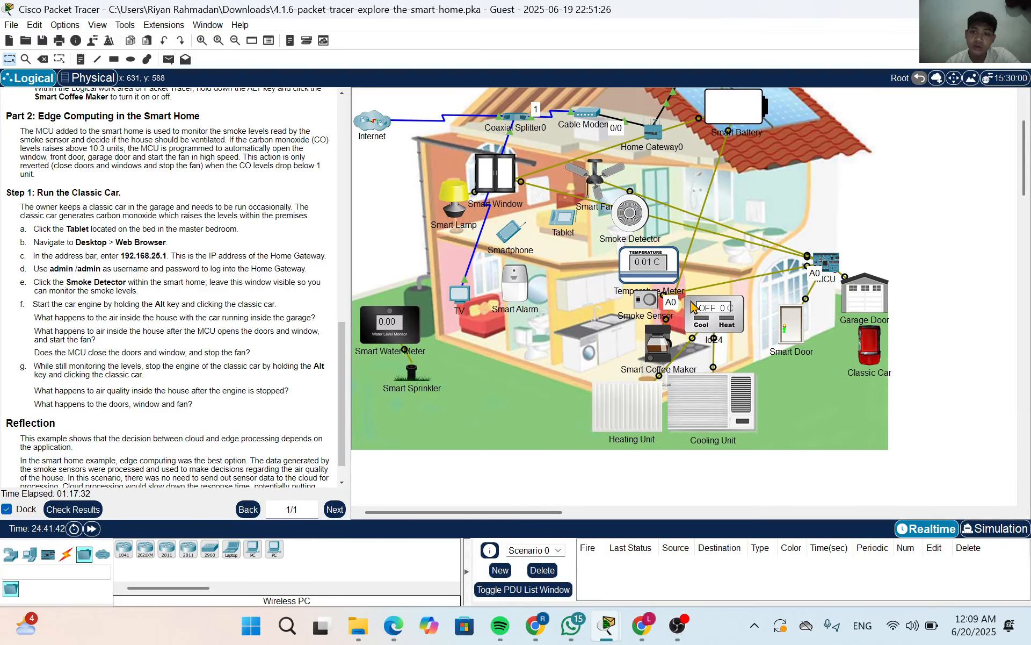
scroll(271, 259, "up", 2)
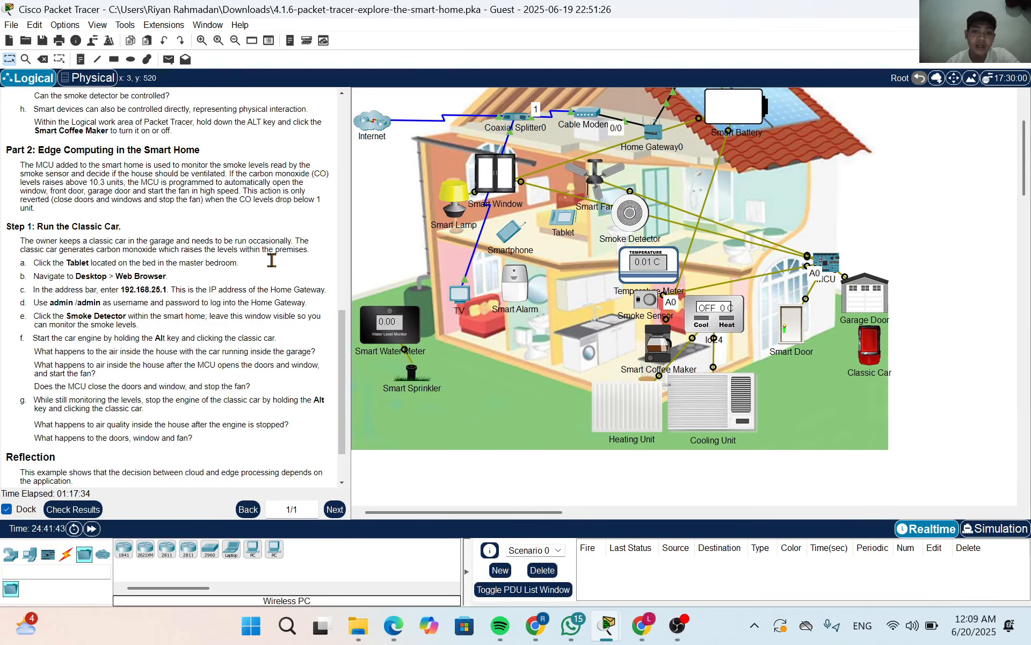
scroll(271, 259, "down", 4)
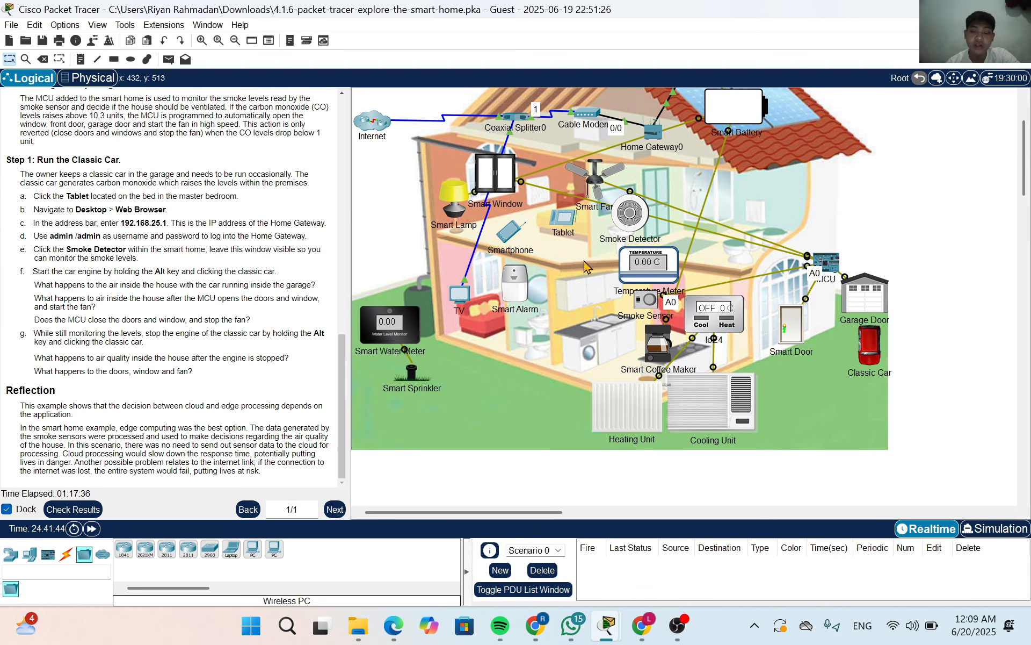
Step: Recheck the smoke detector's level in the tablet's IoT Monitor with the car engine off, and close the tablet window
left_click(563, 230)
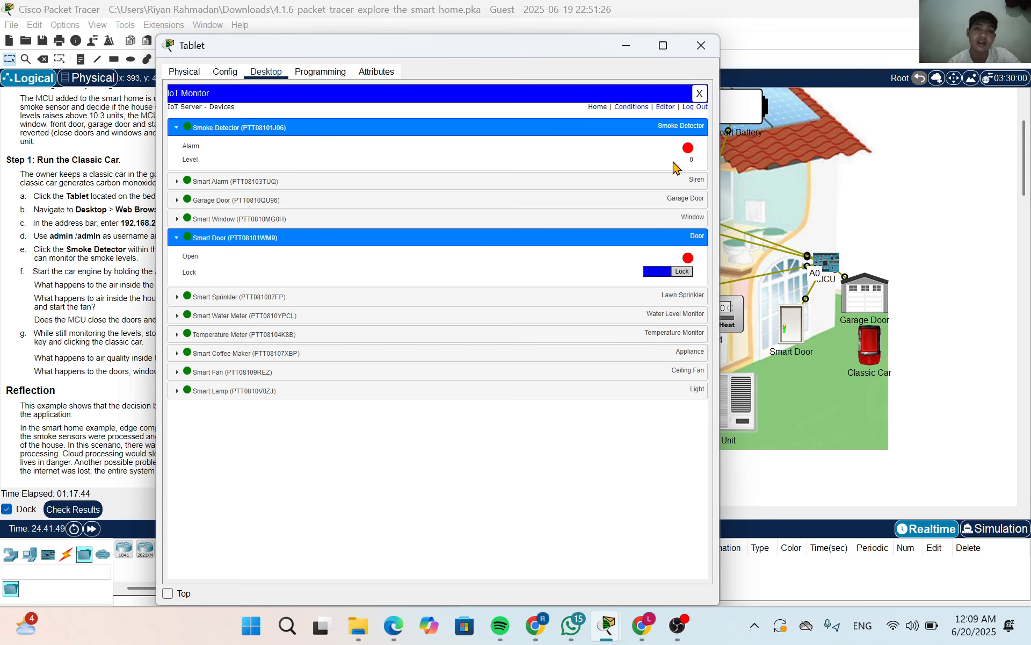
left_click(701, 46)
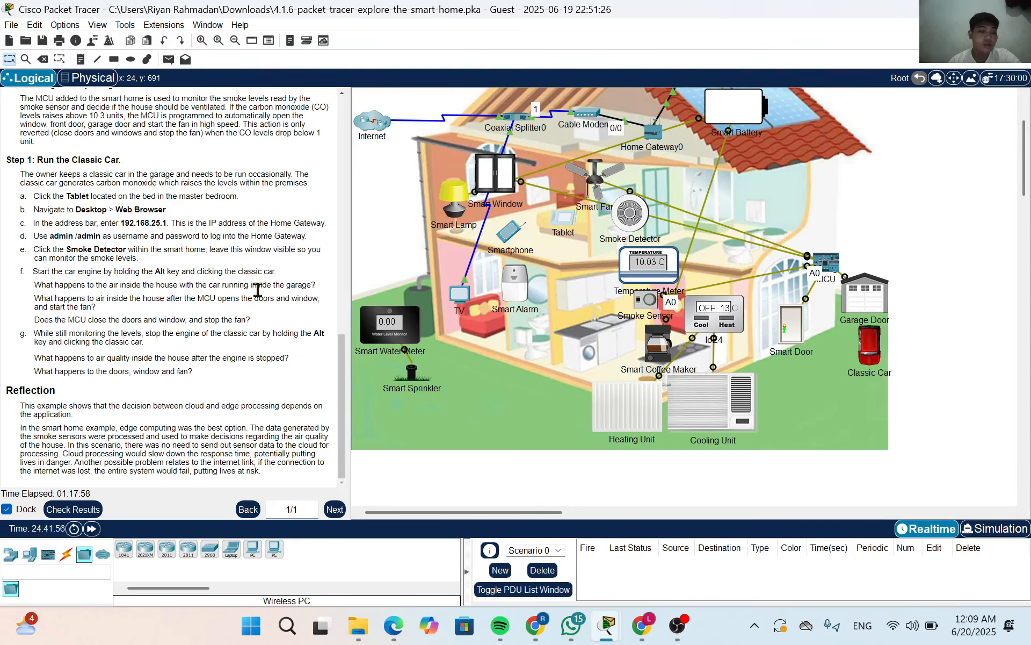
mouse_move(580, 216)
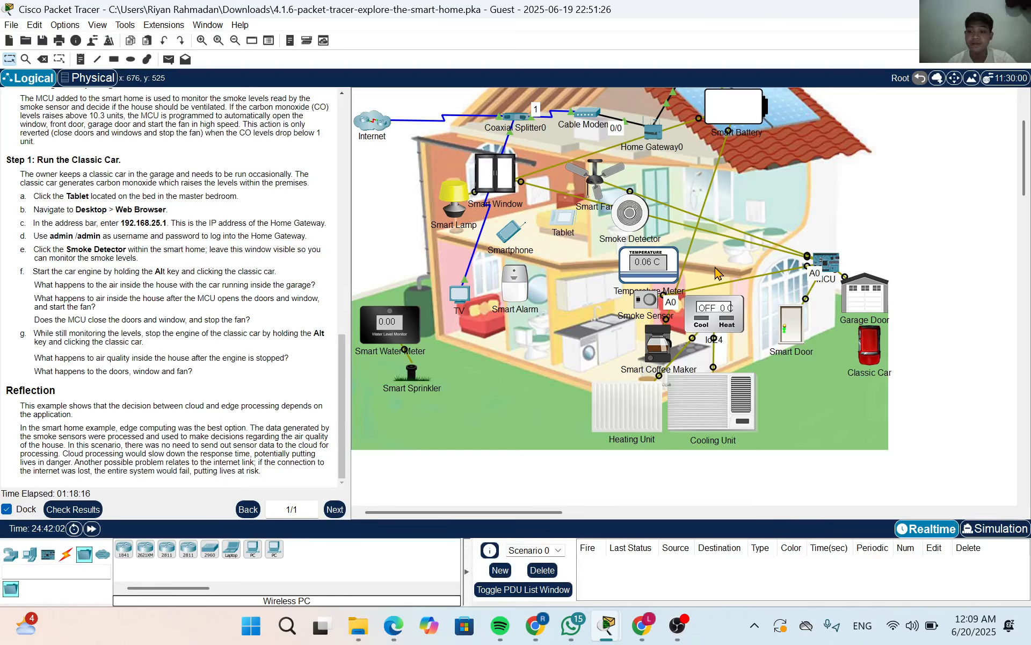
scroll(195, 287, "up", 10)
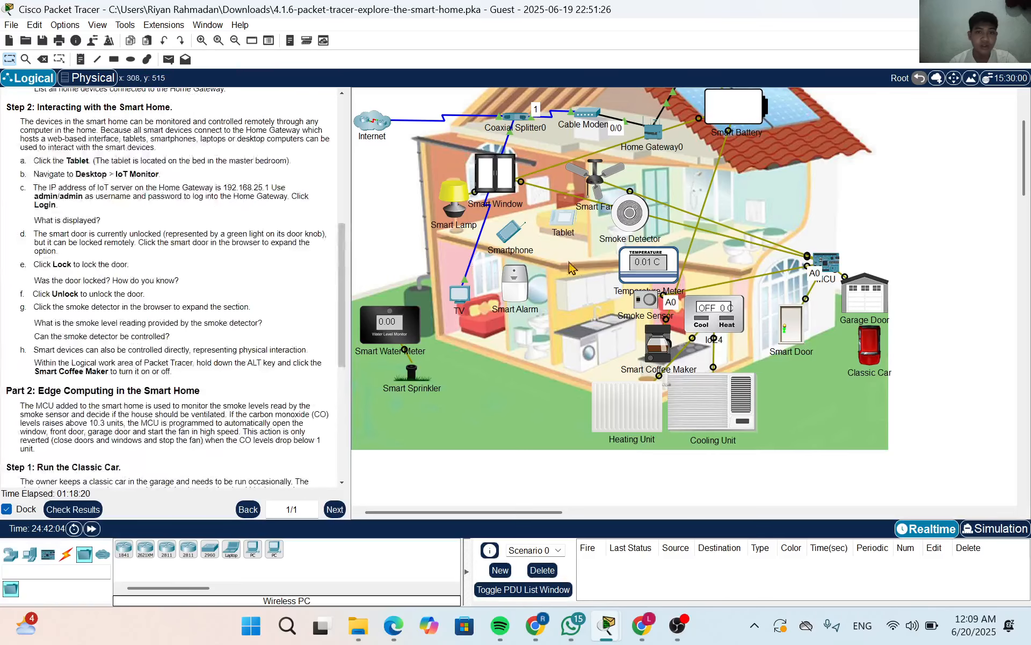
scroll(510, 299, "down", 4)
scroll(510, 299, "up", 6)
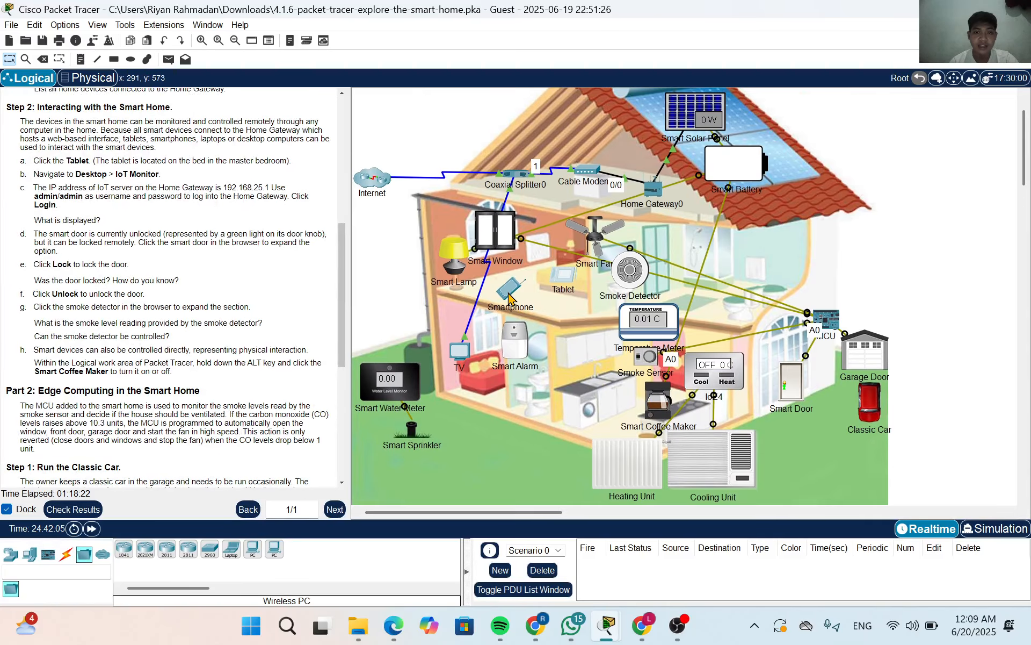
scroll(111, 305, "down", 3)
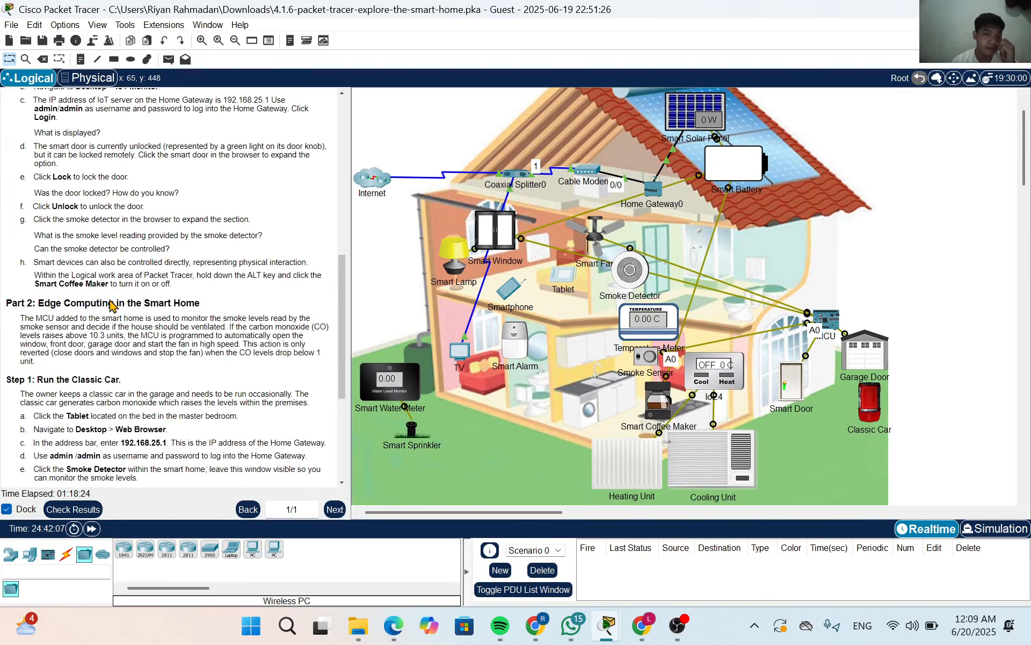
scroll(111, 305, "down", 6)
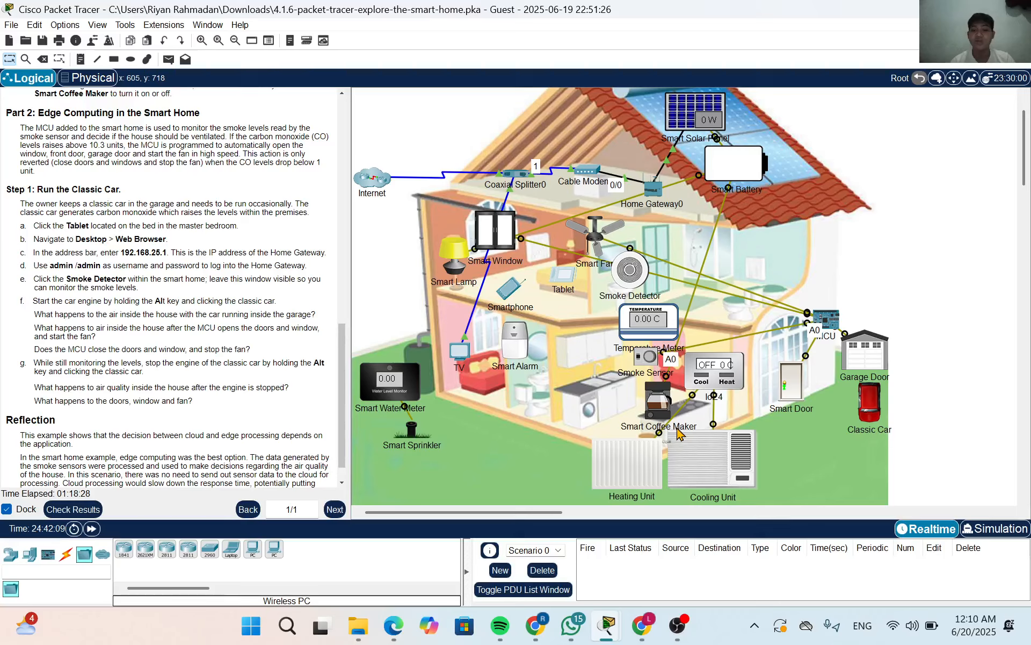
mouse_move(678, 626)
left_click(677, 582)
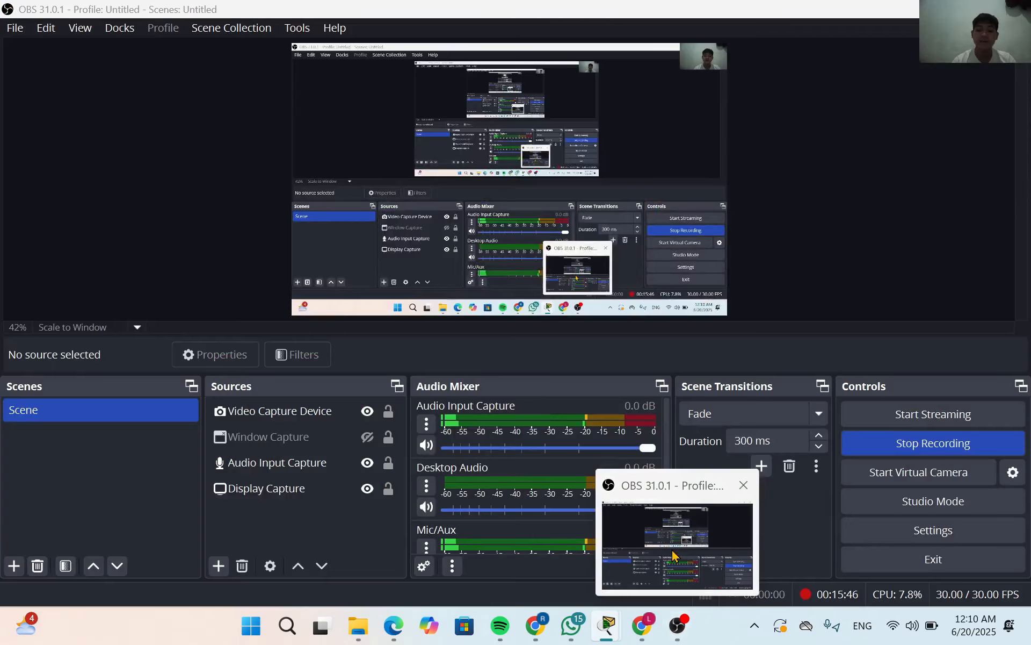